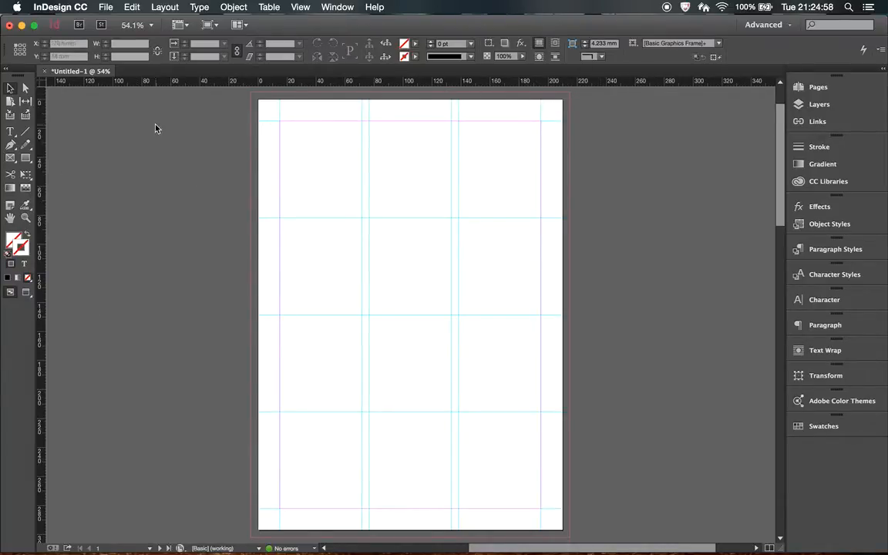
pyautogui.click(12, 134)
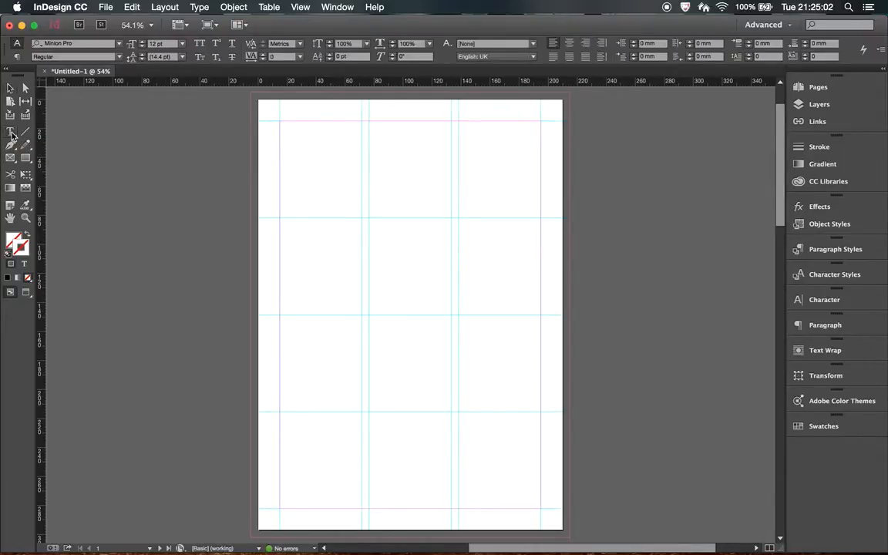
pyautogui.click(120, 44)
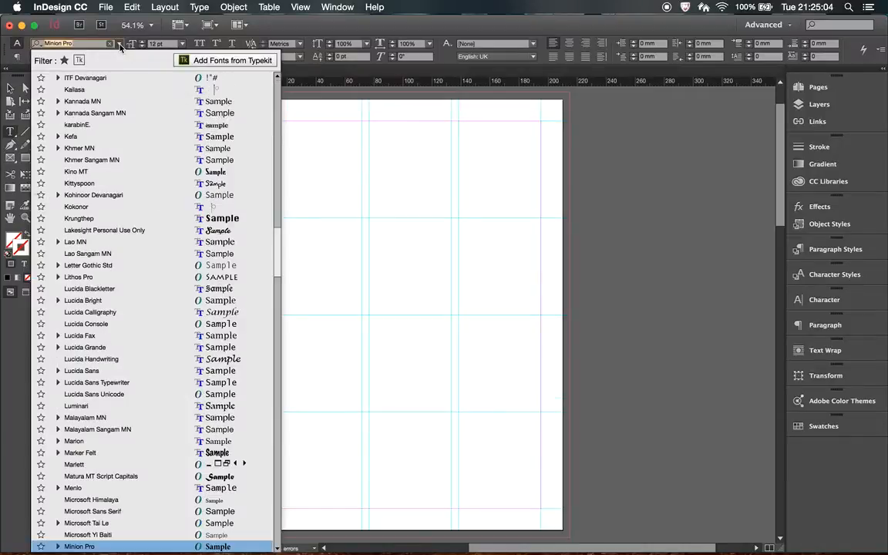
pyautogui.click(119, 44)
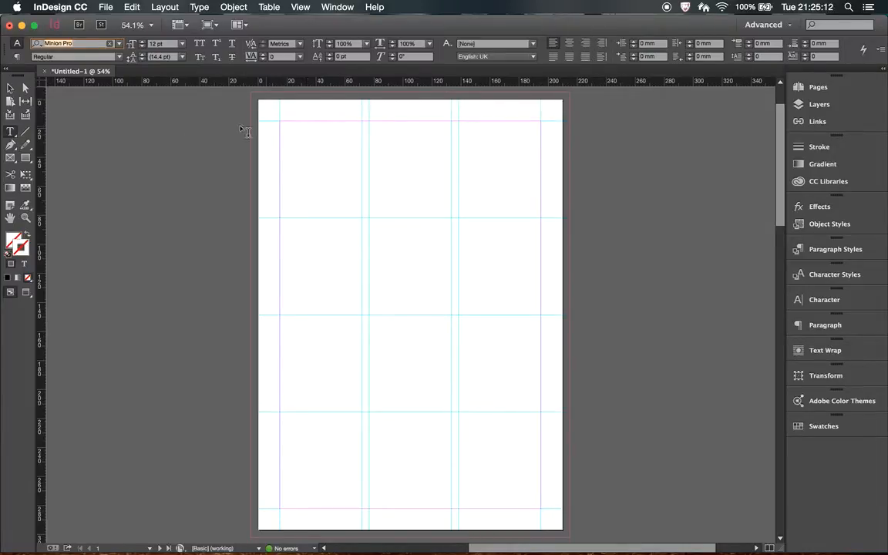
# Step: Draw a rectangle about 120.5 × 53.5 mm near the upper edge of page 1 and fill it with C=100 M=0 Y=0 K=0
pyautogui.click(27, 159)
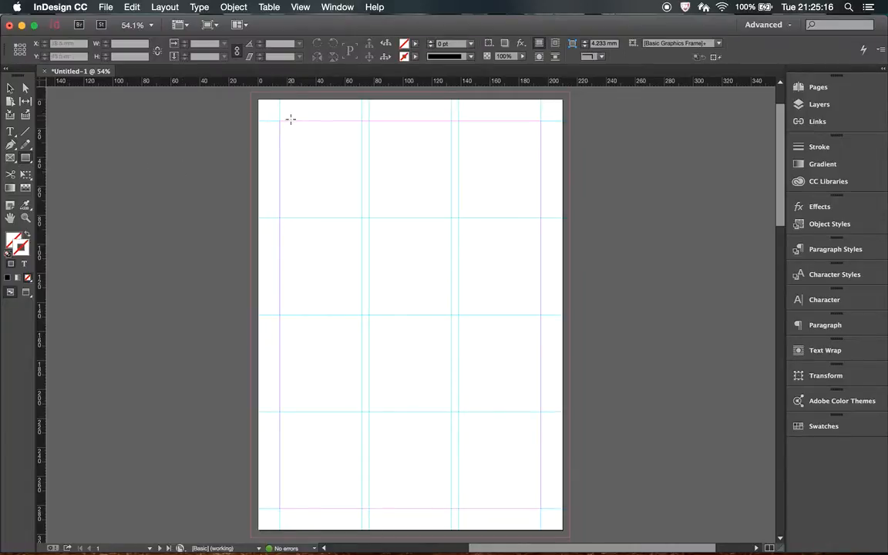
pyautogui.moveTo(290, 131); pyautogui.dragTo(465, 208)
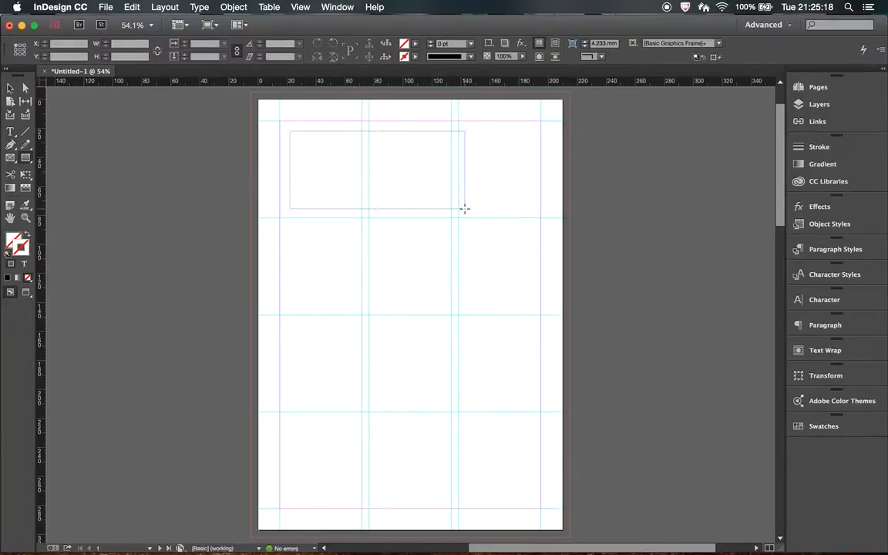
pyautogui.click(415, 47)
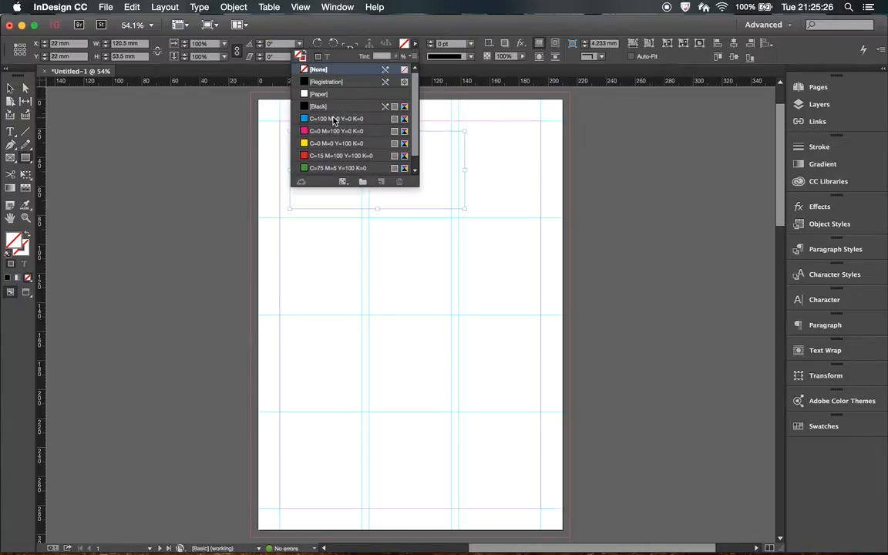
pyautogui.click(334, 119)
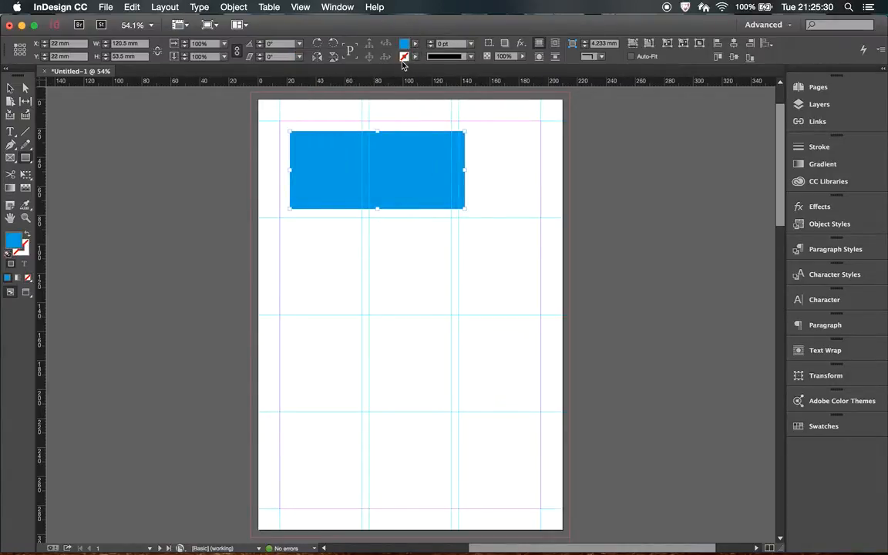
# Step: Set the rectangle's stroke colour to yellow, C=0 M=0 Y=100 K=0
pyautogui.click(414, 56)
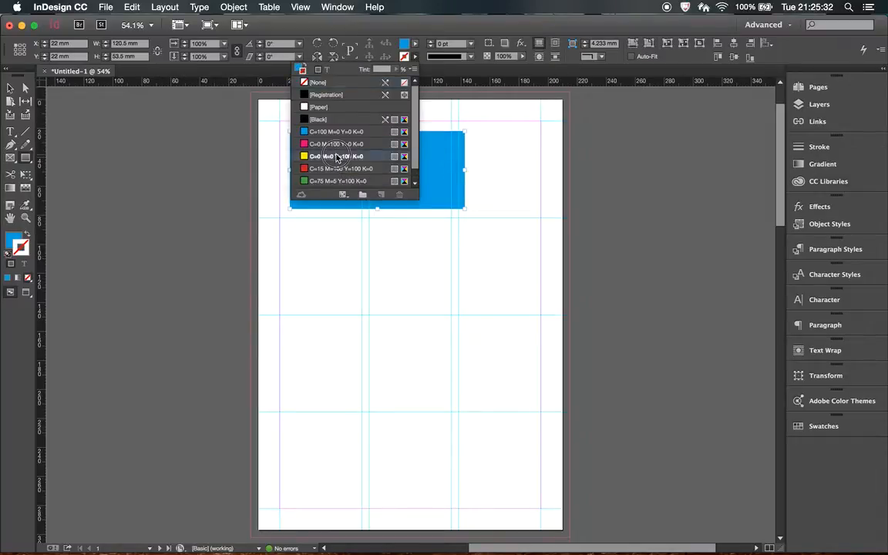
pyautogui.click(337, 158)
pyautogui.click(330, 260)
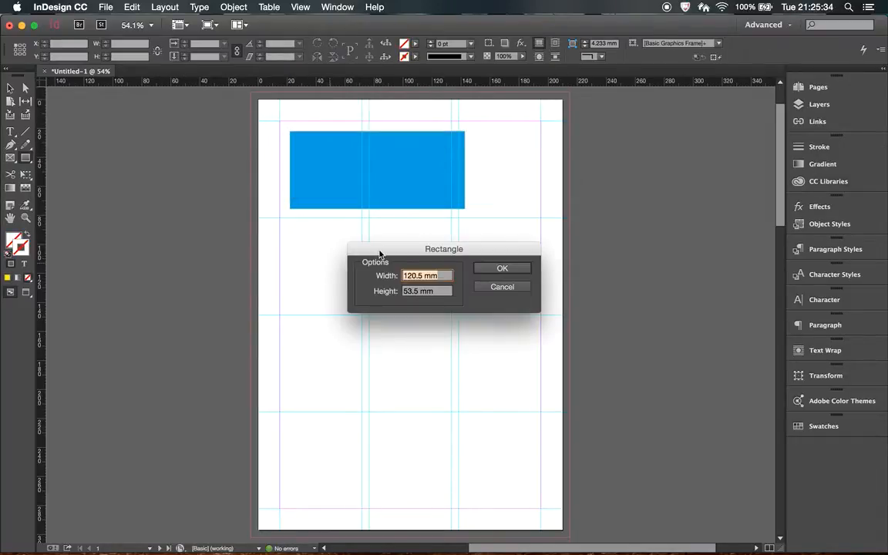
pyautogui.click(499, 287)
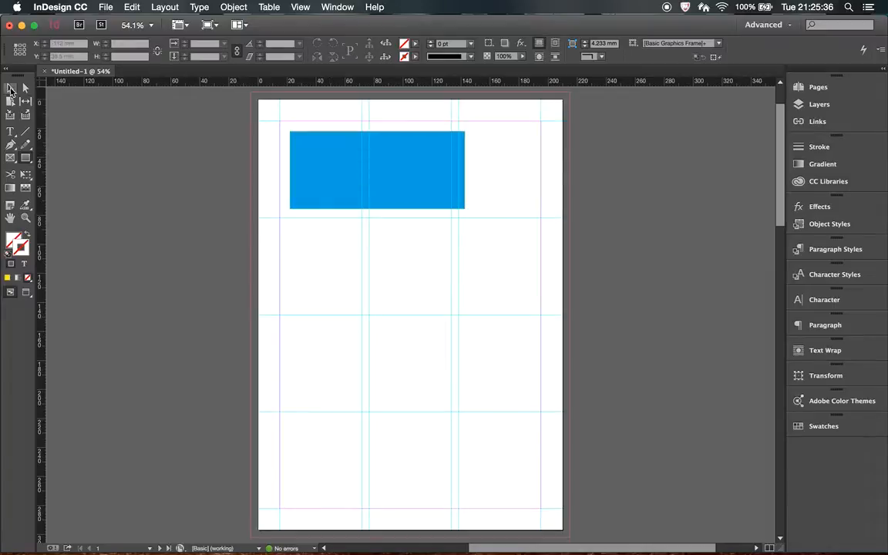
# Step: Increase the rectangle's stroke weight to 8 pt and delete the rectangle from the page
pyautogui.click(10, 88)
pyautogui.click(351, 172)
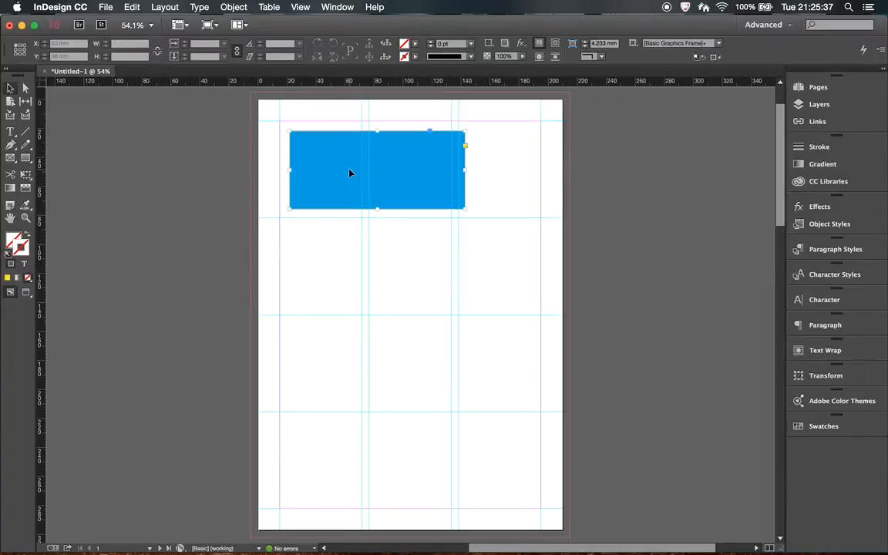
pyautogui.click(430, 41)
pyautogui.click(430, 41)
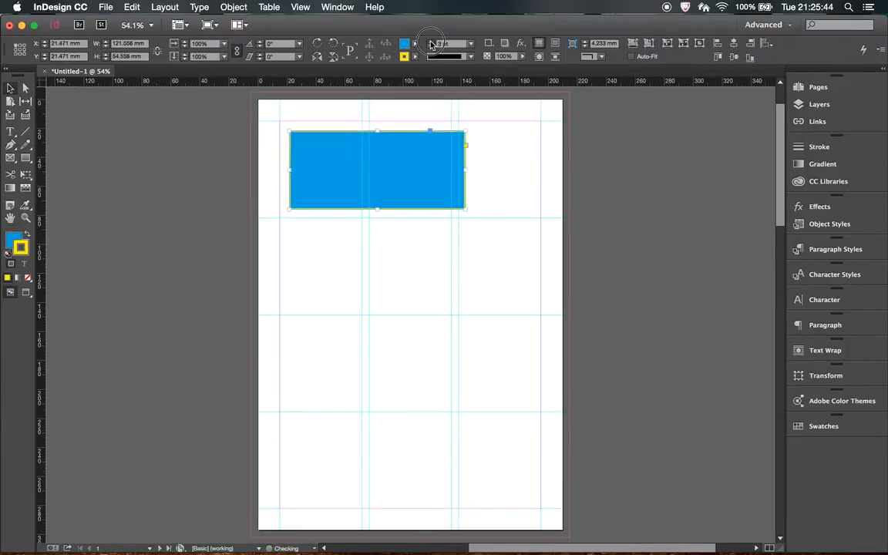
pyautogui.click(430, 41)
pyautogui.click(430, 41)
pyautogui.click(430, 41)
pyautogui.click(430, 41)
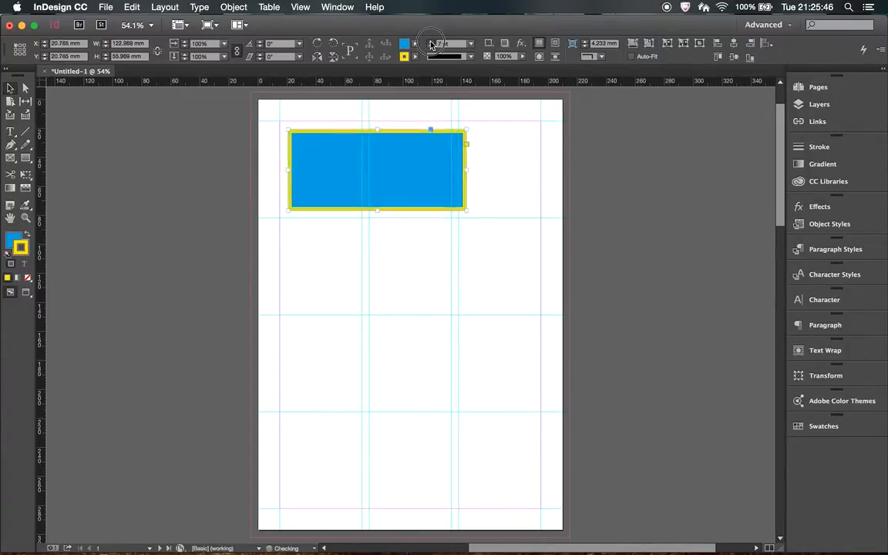
pyautogui.click(430, 42)
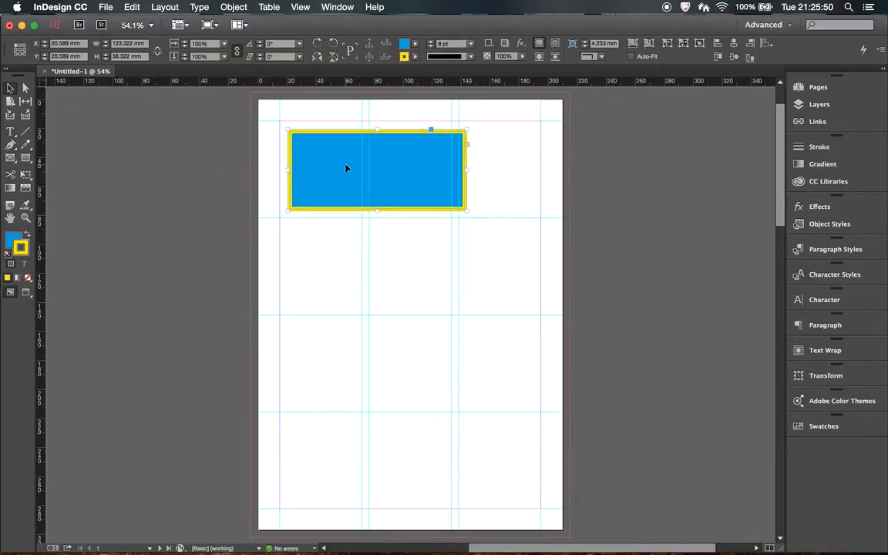
pyautogui.press('Delete')
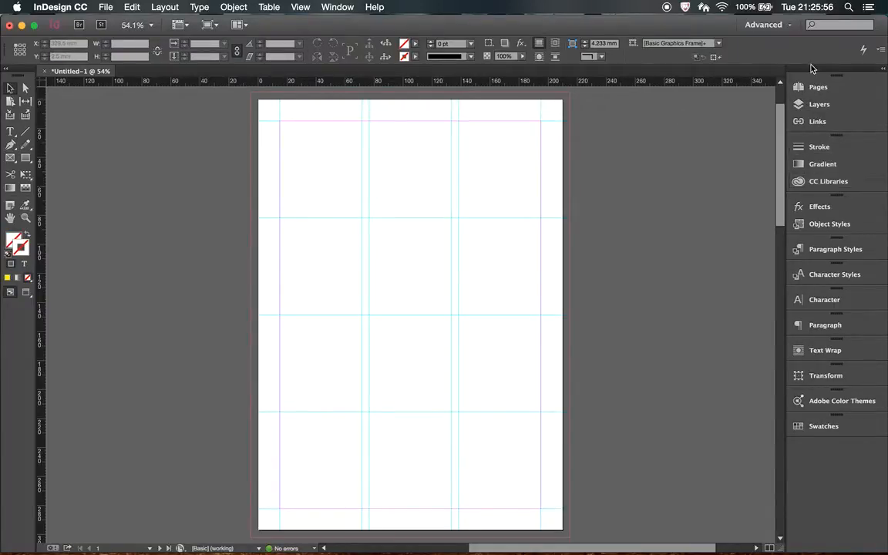
# Step: Examine the document's page overview by selecting pages 1 to 4, going to page 2 and returning to page 1
pyautogui.click(343, 8)
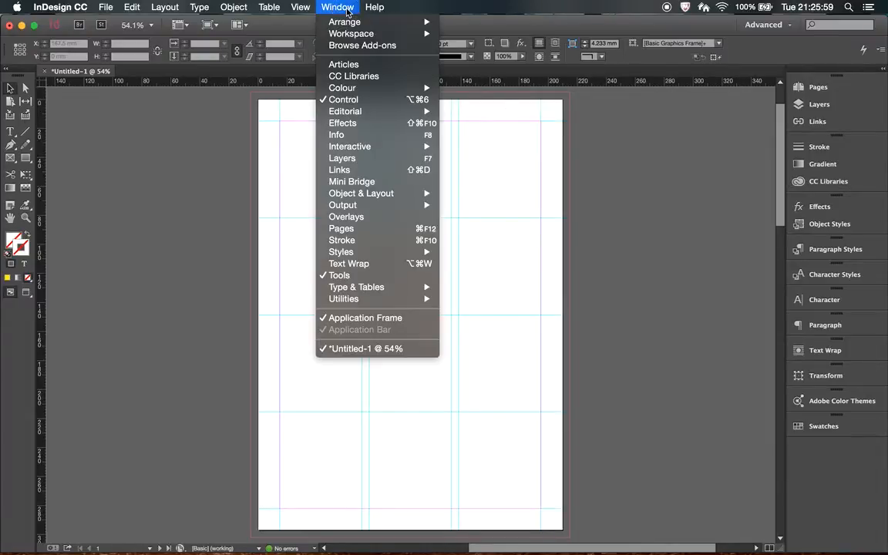
pyautogui.click(360, 229)
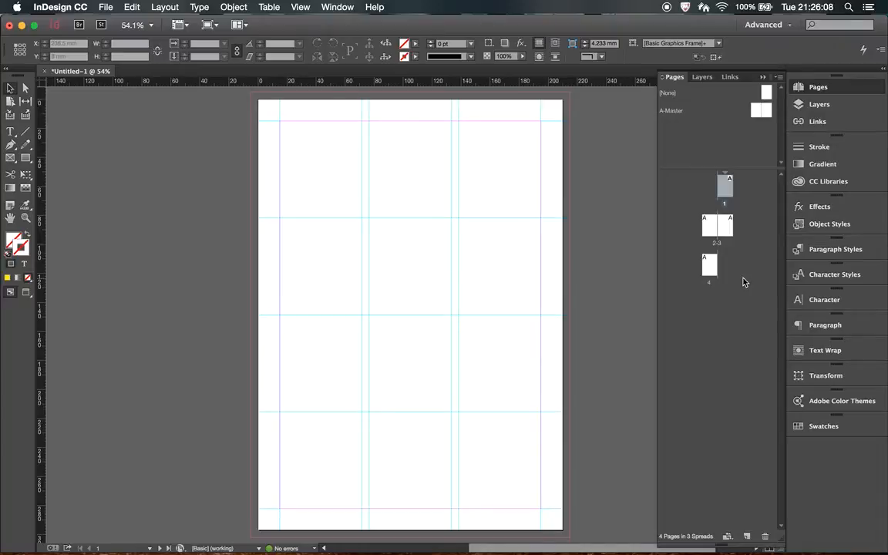
pyautogui.click(709, 231)
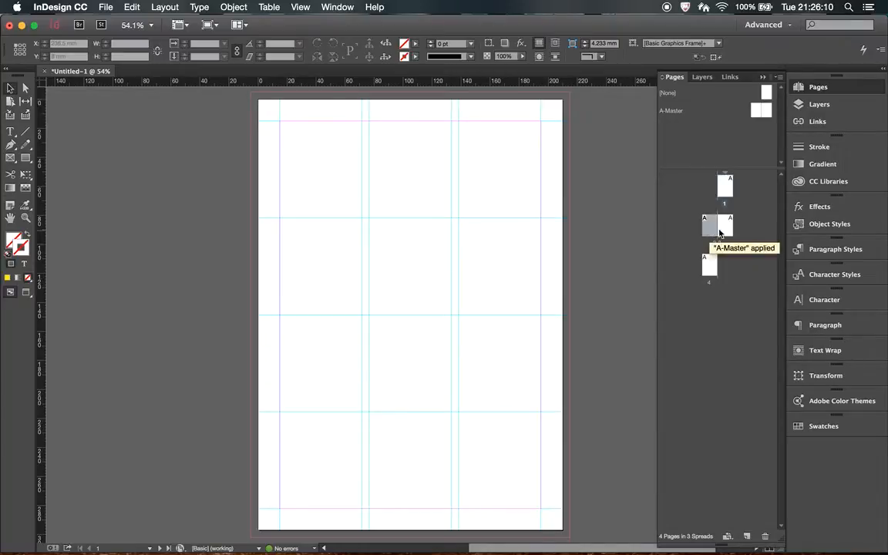
pyautogui.click(725, 225)
pyautogui.click(729, 189)
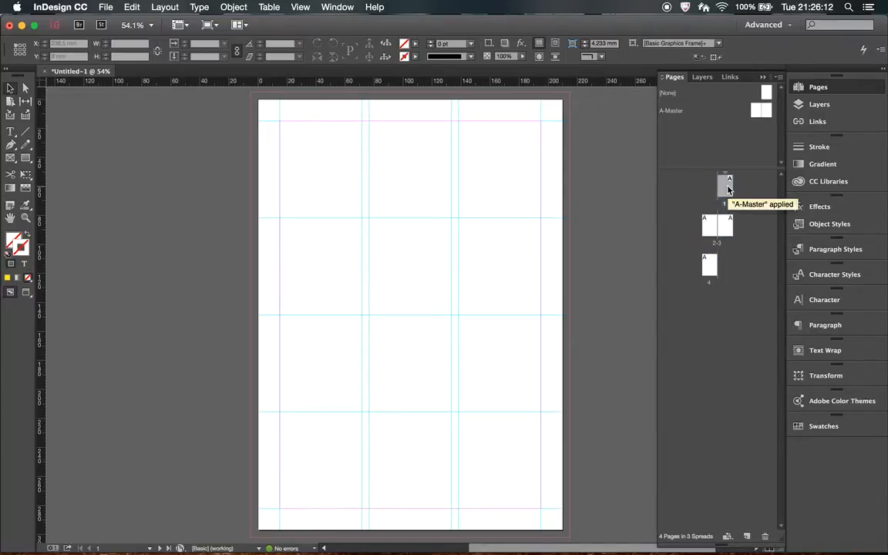
pyautogui.click(709, 264)
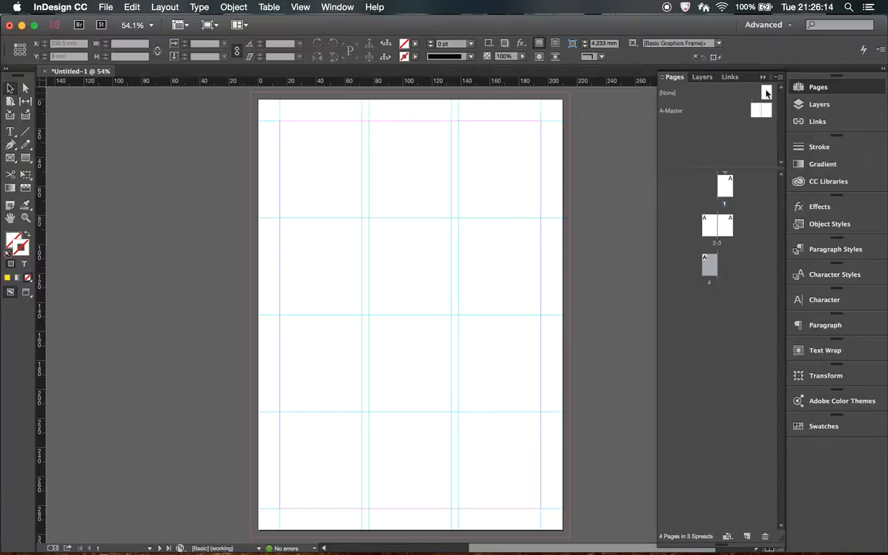
pyautogui.click(706, 224)
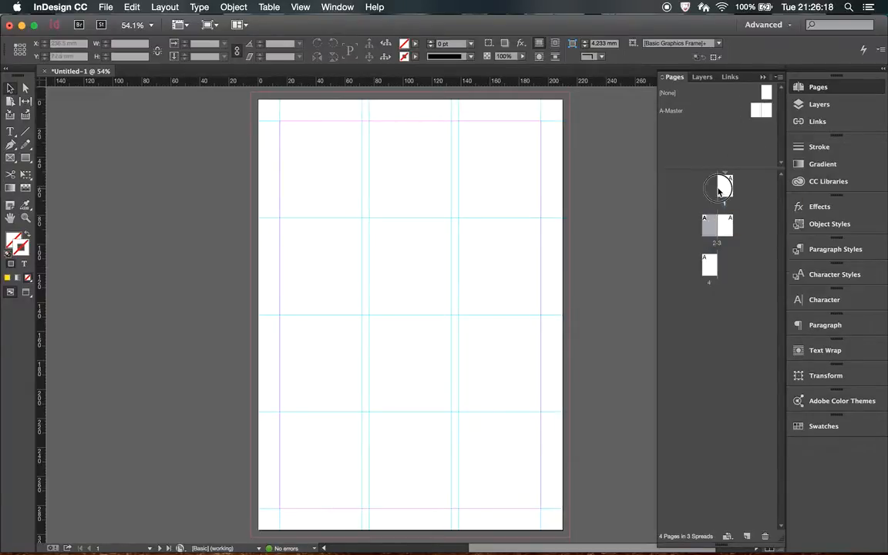
pyautogui.click(721, 189)
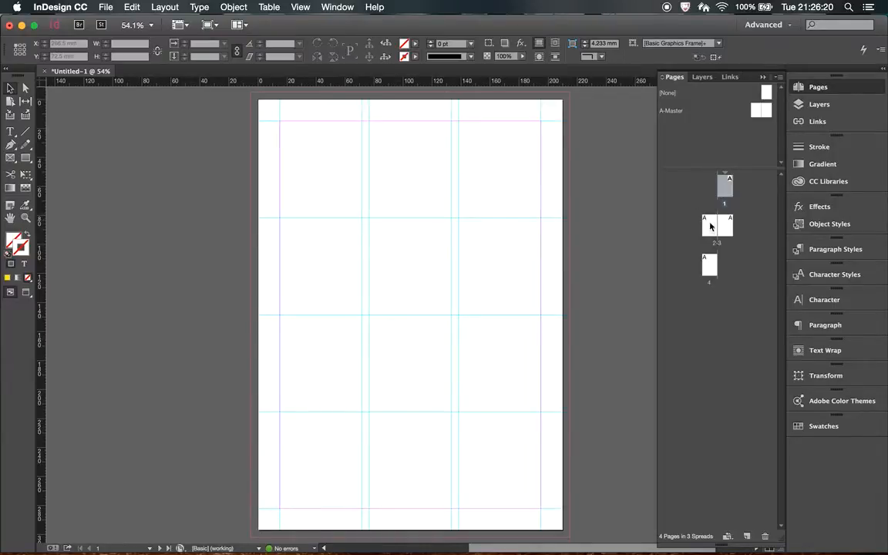
pyautogui.doubleClick(710, 226)
pyautogui.doubleClick(722, 187)
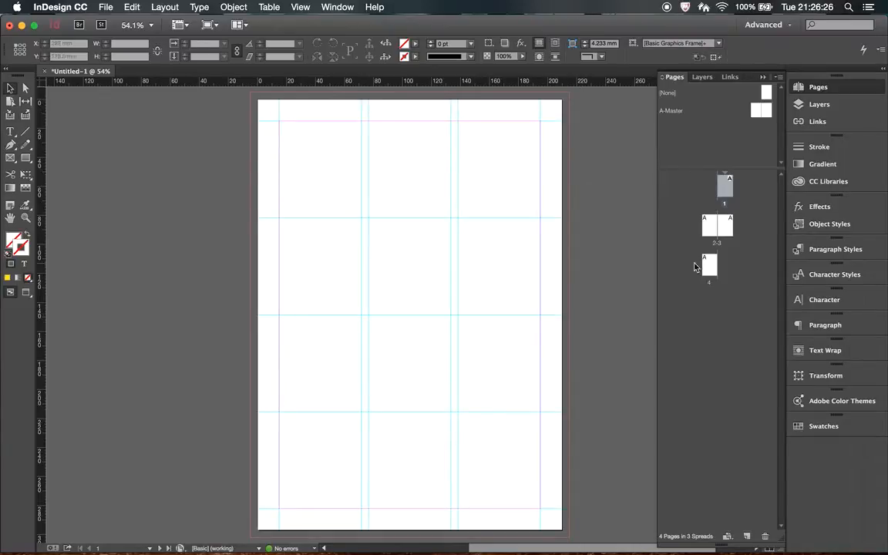
pyautogui.click(762, 77)
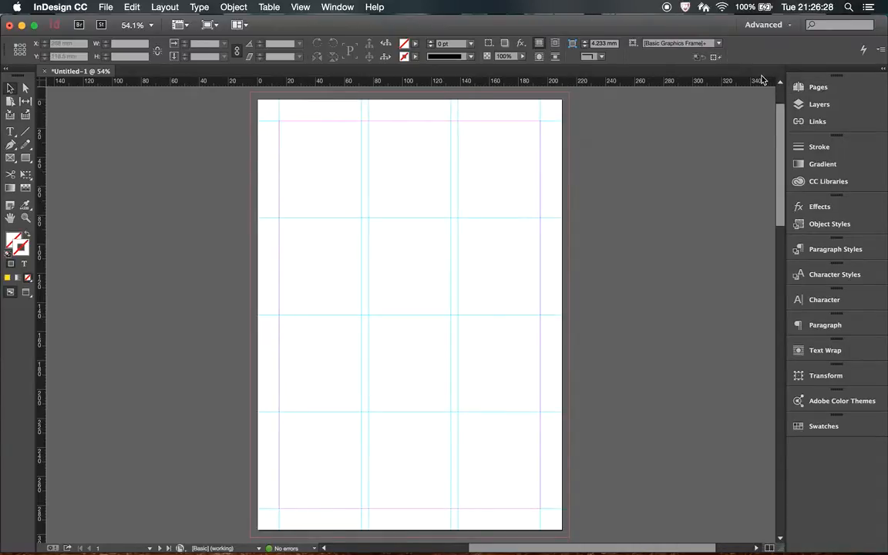
# Step: Create a text frame spanning the full margin width at the page's upper margin and enter "THIS IS A HEADER"
pyautogui.click(10, 133)
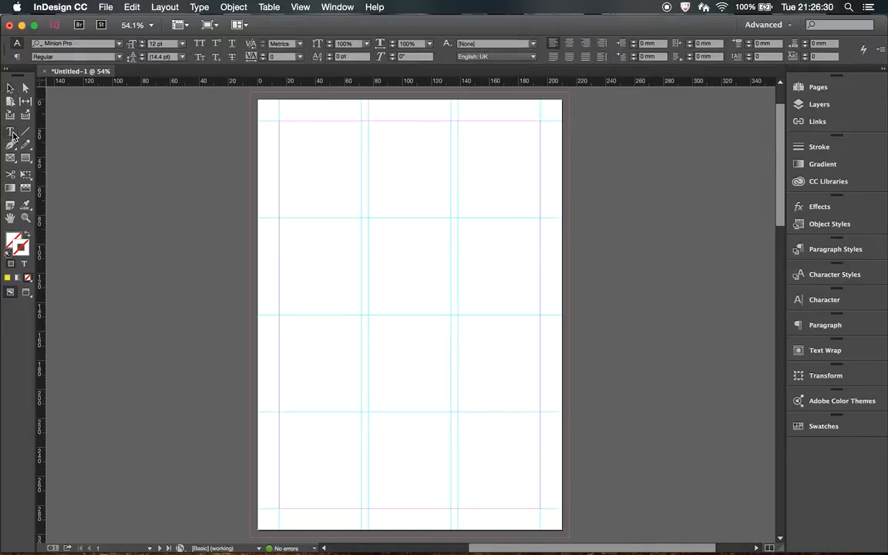
pyautogui.moveTo(280, 122); pyautogui.dragTo(541, 181)
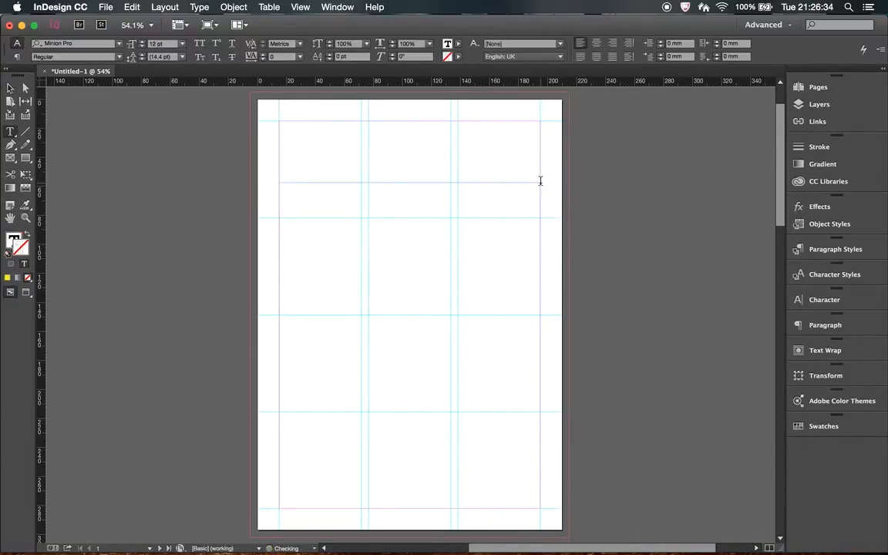
pyautogui.write('THIS IS A HEADER')
# Step: Set all of the header text to 61 pt and justify all its lines
pyautogui.press('super+a')
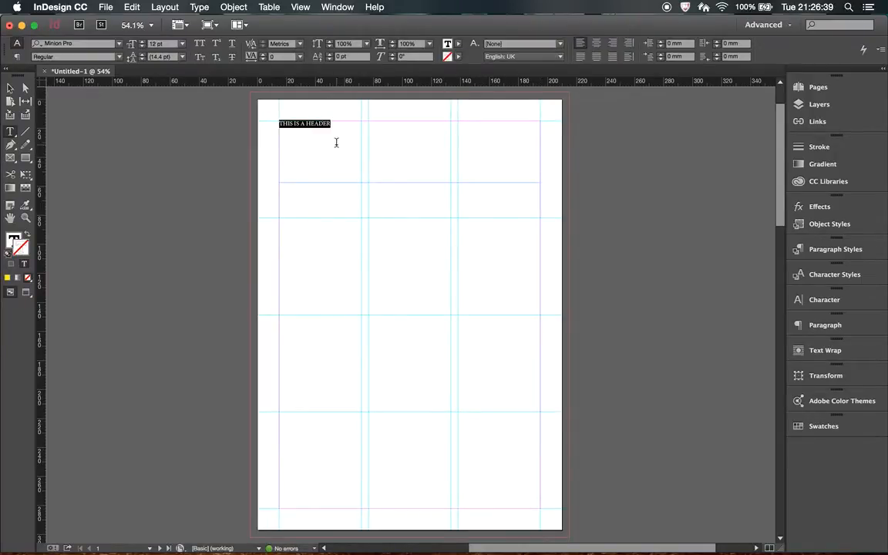
pyautogui.click(141, 42)
pyautogui.click(141, 43)
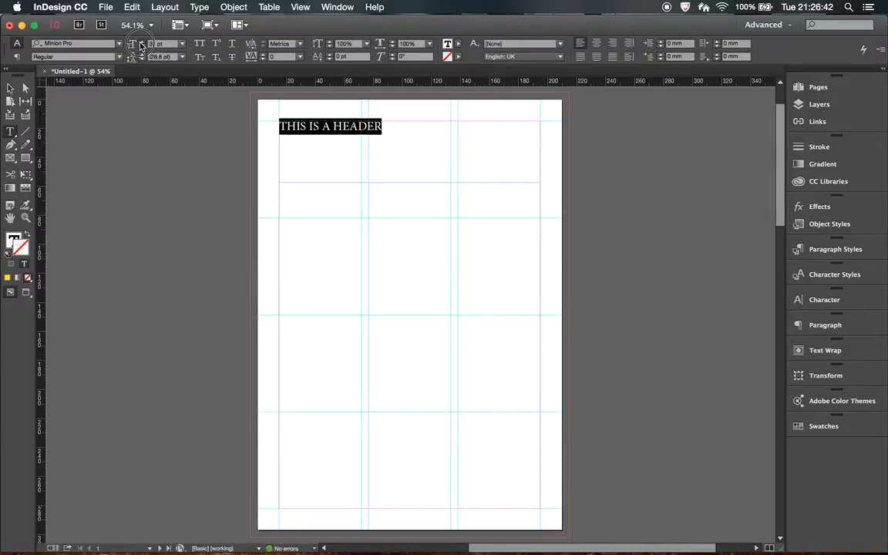
pyautogui.click(141, 42)
pyautogui.click(141, 42)
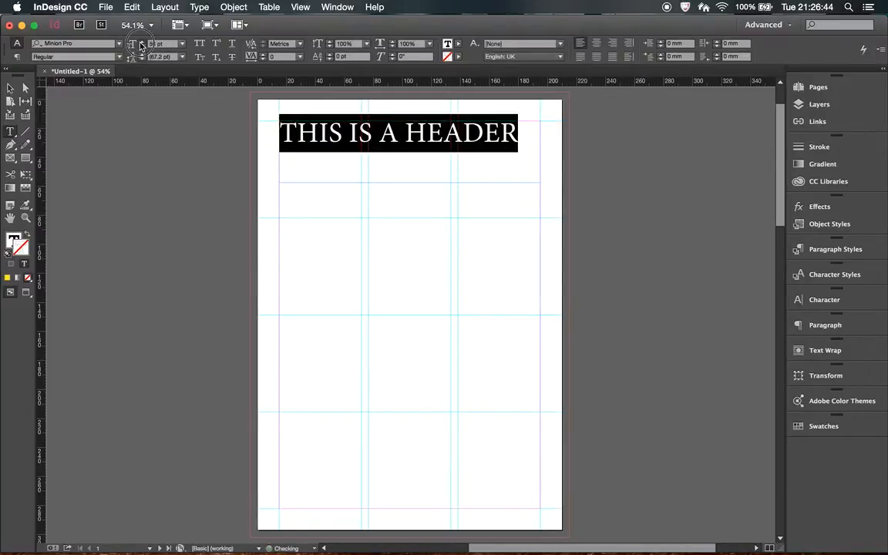
pyautogui.click(141, 43)
pyautogui.click(141, 43)
pyautogui.click(141, 42)
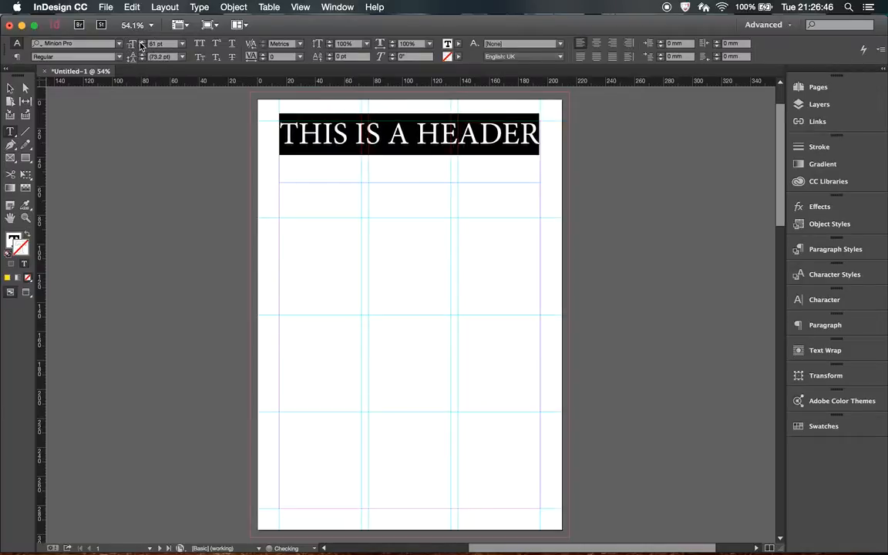
pyautogui.click(612, 61)
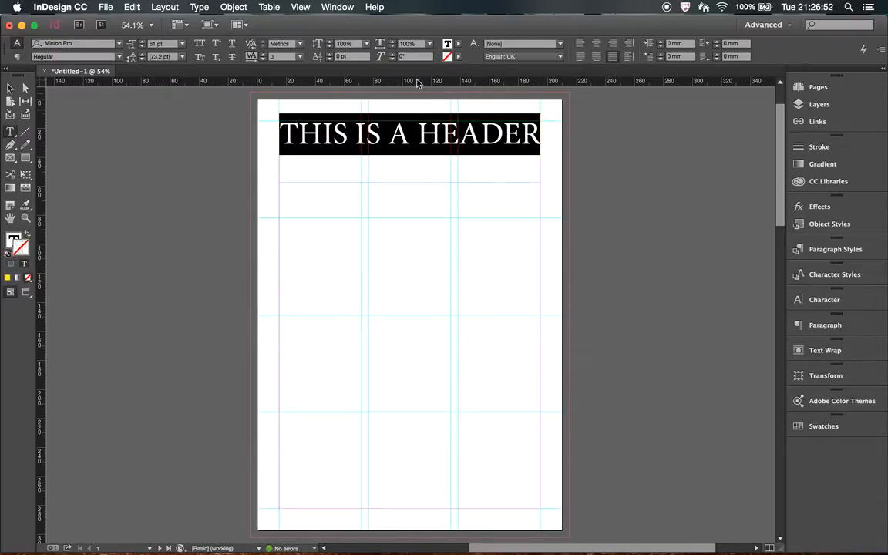
# Step: Colour the header text with a magenta fill (C=0 M=100 Y=0 K=0) and a green stroke (C=75 M=5 Y=100 K=0)
pyautogui.click(458, 44)
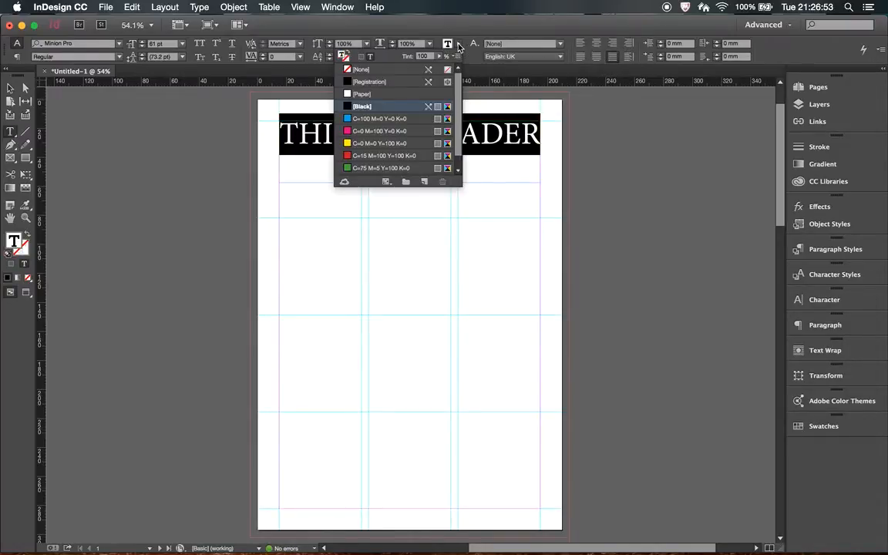
pyautogui.click(389, 132)
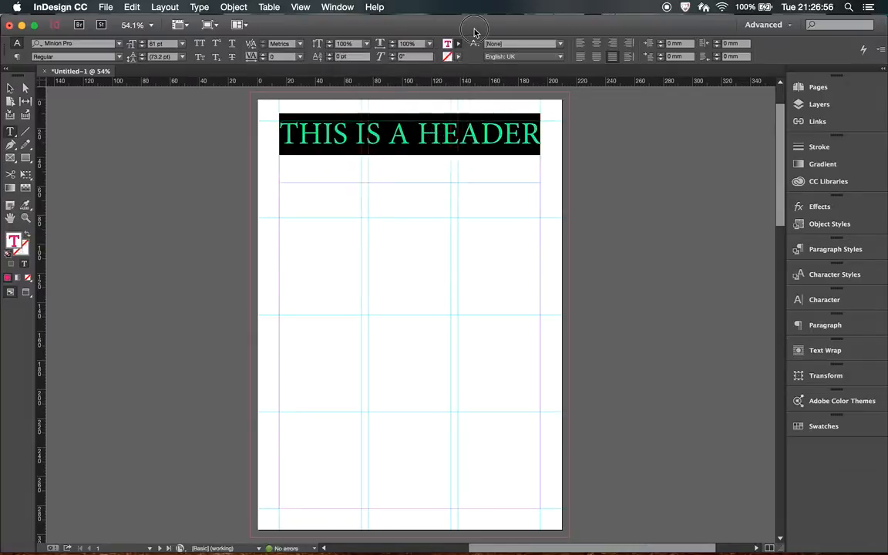
pyautogui.click(458, 58)
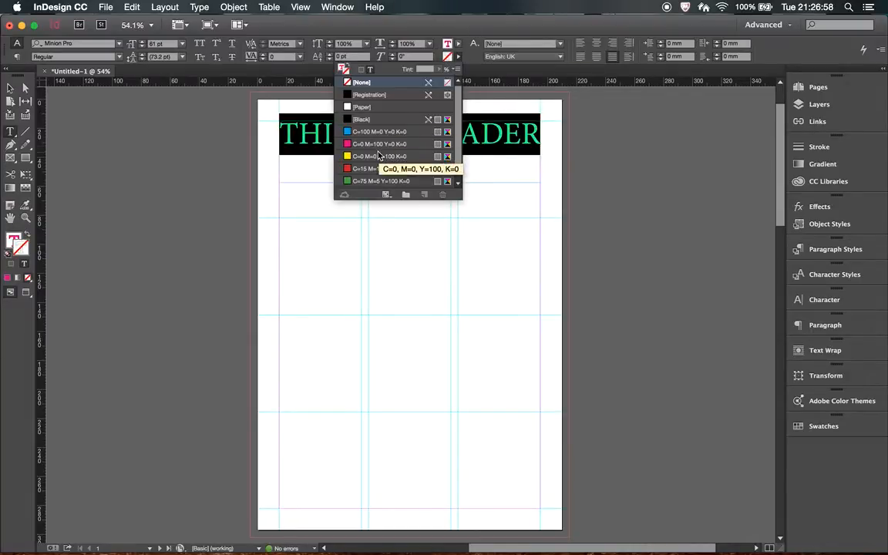
pyautogui.click(364, 182)
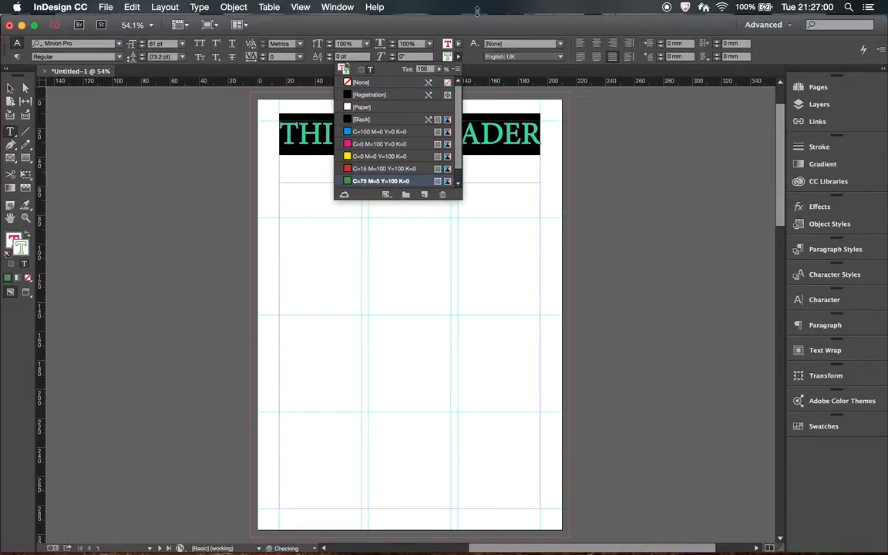
# Step: Create a text frame filling the first column from the 80 mm guide to the lower margin and fill it with placeholder text
pyautogui.click(441, 123)
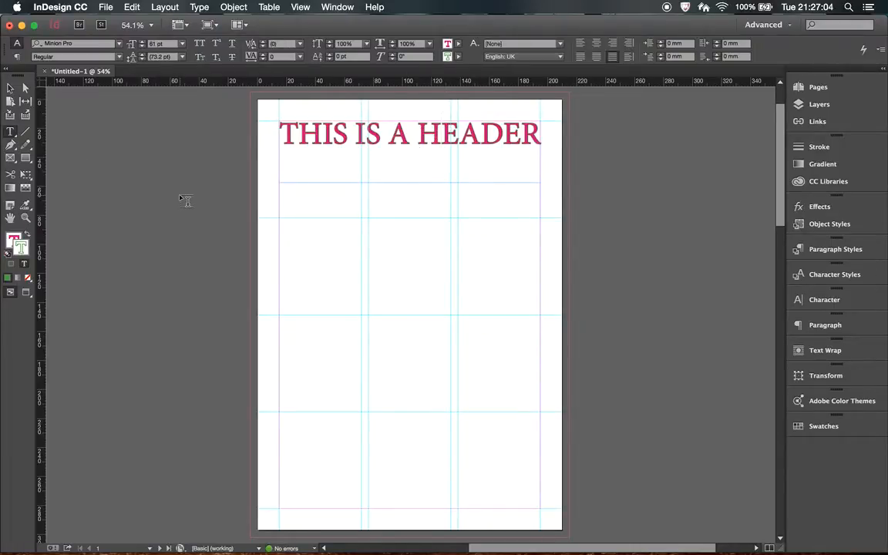
pyautogui.click(279, 221)
pyautogui.moveTo(280, 222)
pyautogui.mouseDown()
pyautogui.moveTo(357, 398)
pyautogui.moveTo(361, 506)
pyautogui.mouseUp()
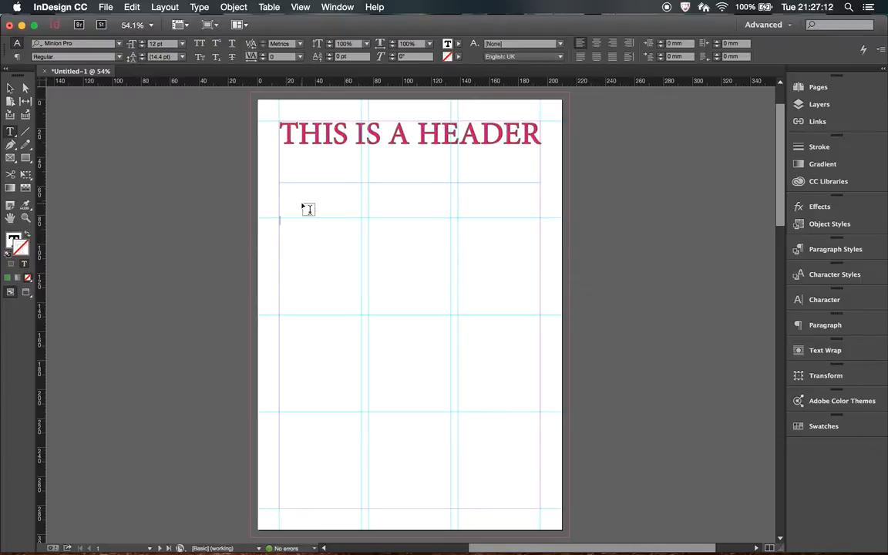
pyautogui.click(202, 8)
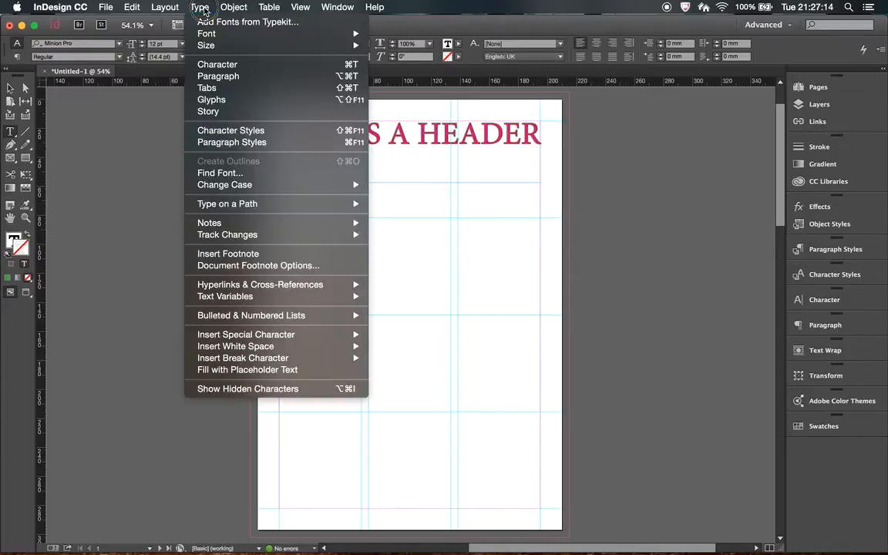
pyautogui.click(256, 370)
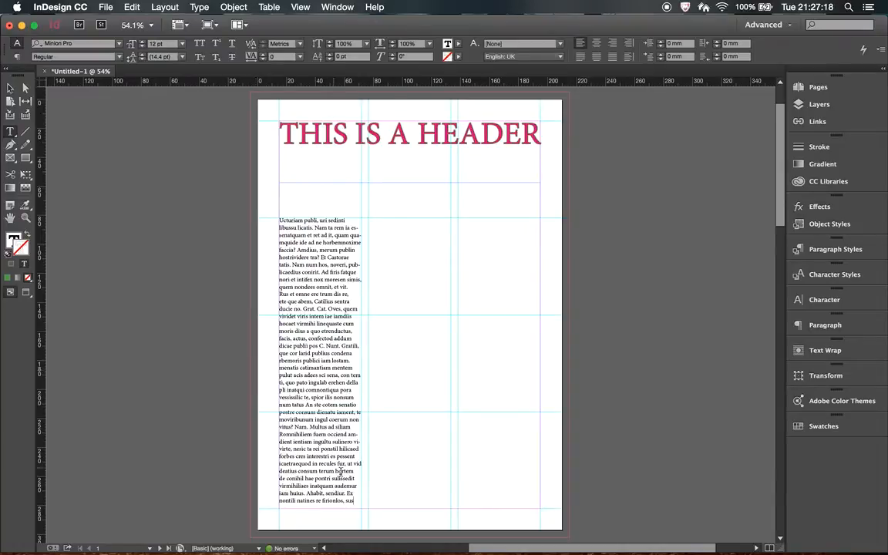
# Step: Justify all lines of the placeholder text in the first column
pyautogui.moveTo(357, 499); pyautogui.dragTo(251, 223)
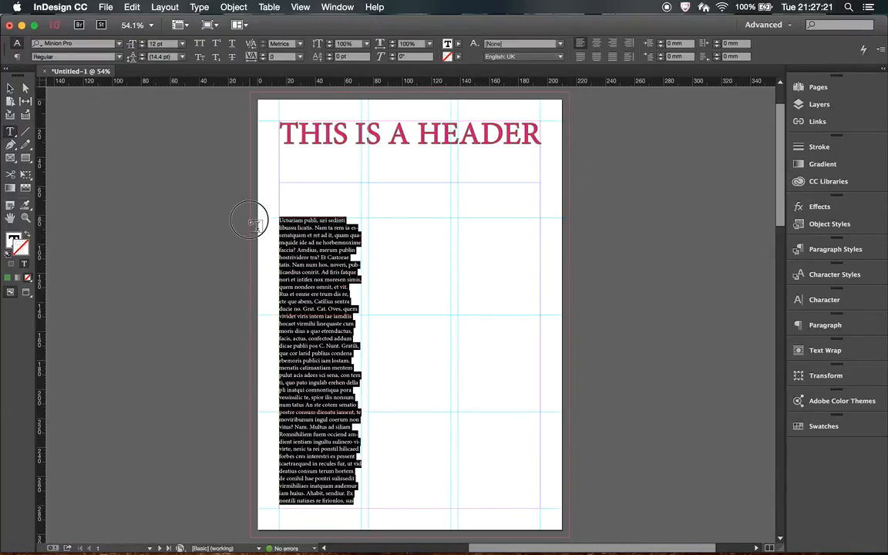
pyautogui.click(612, 57)
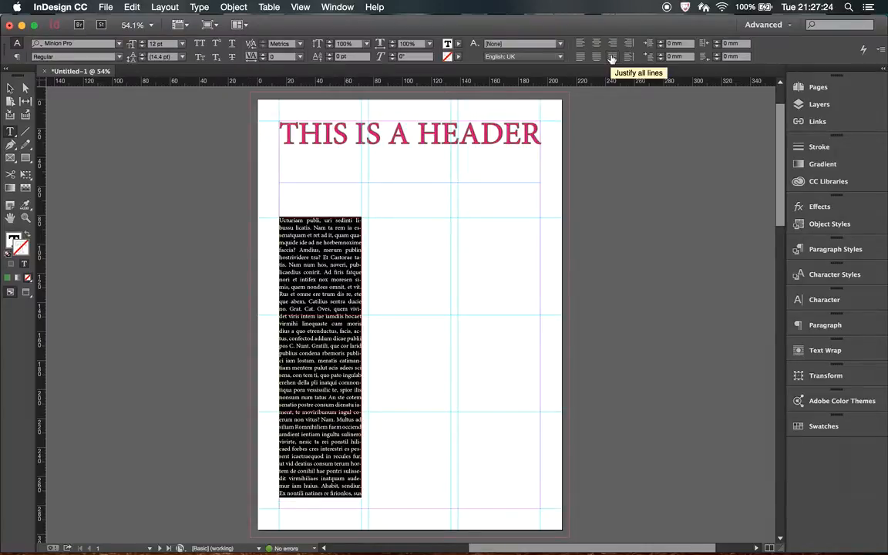
pyautogui.click(10, 88)
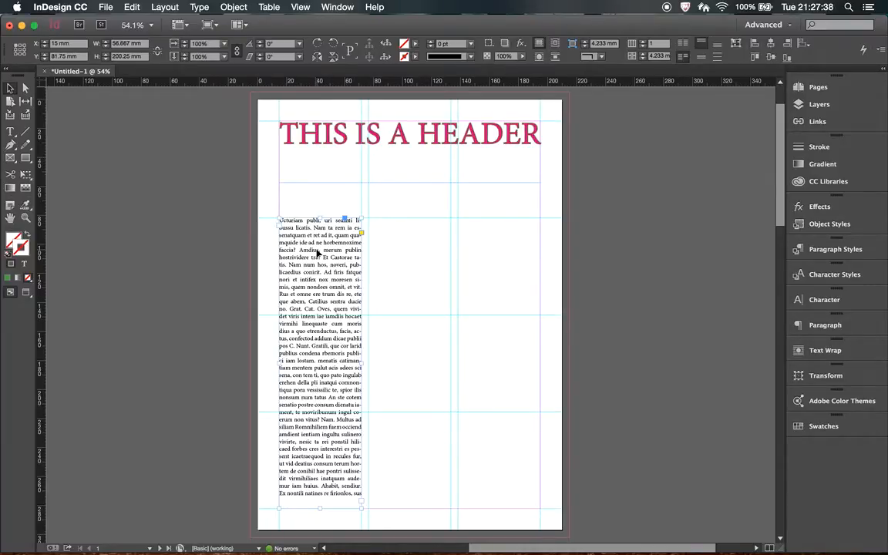
pyautogui.click(385, 258)
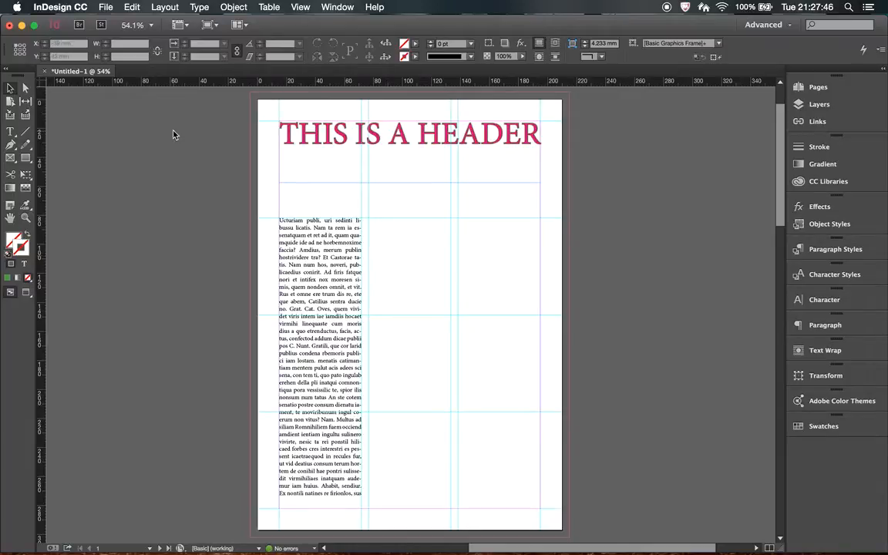
# Step: Place hot pizza.jpg from the Desktop at the top of the second column, about 91 mm wide and 66 mm high
pyautogui.click(107, 8)
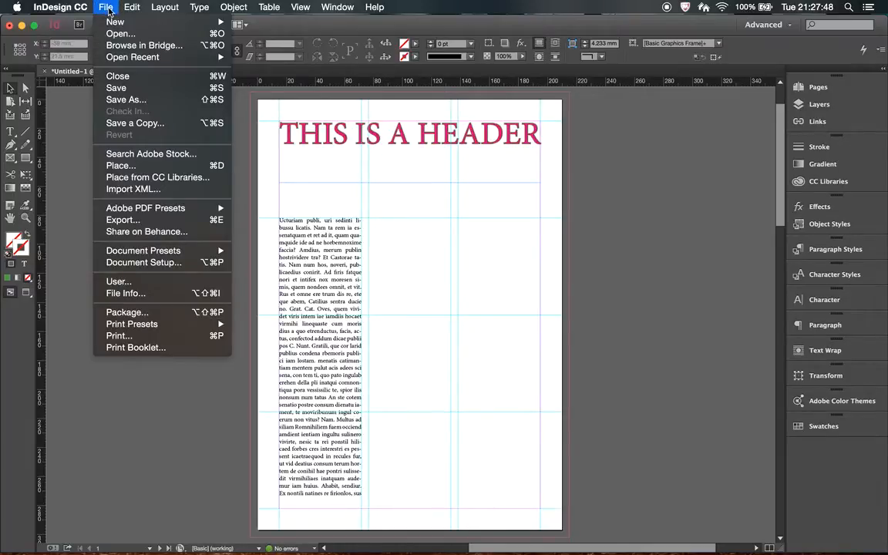
pyautogui.click(124, 165)
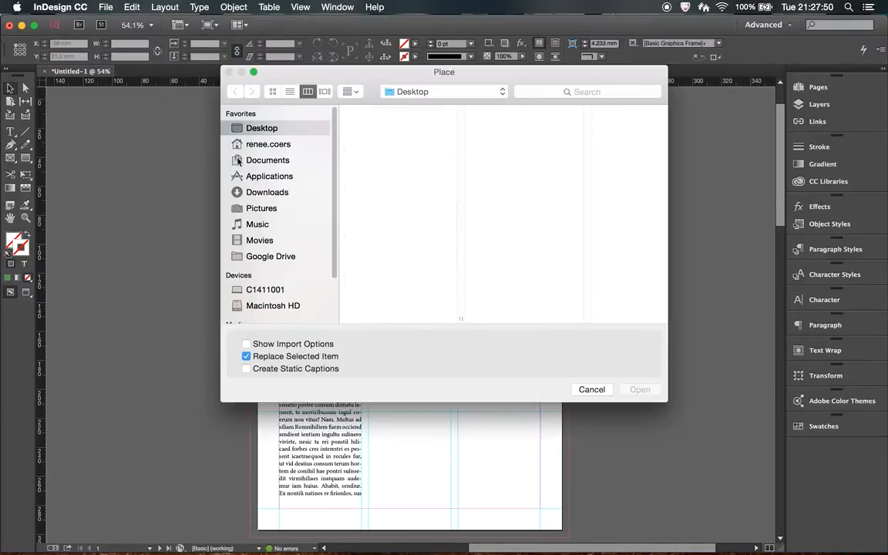
pyautogui.scroll(-5, 360, 235)
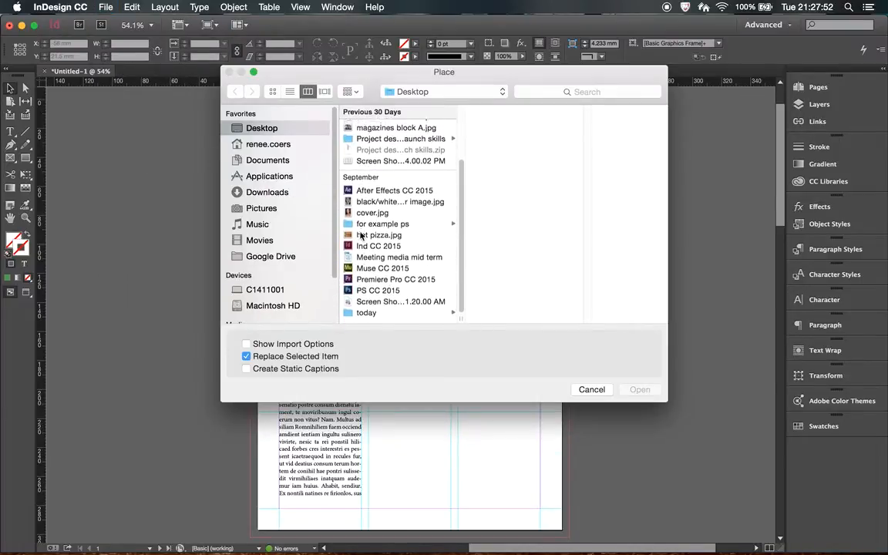
pyautogui.click(375, 242)
pyautogui.doubleClick(376, 244)
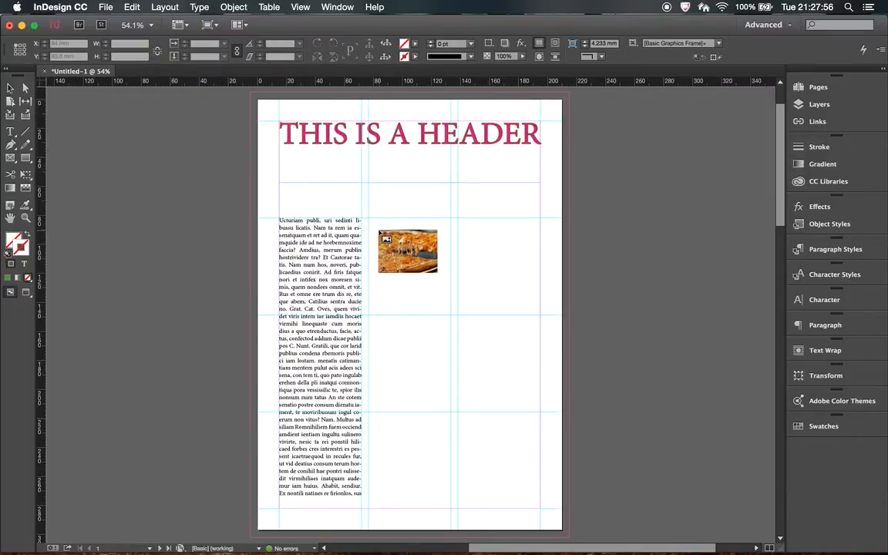
pyautogui.click(379, 232)
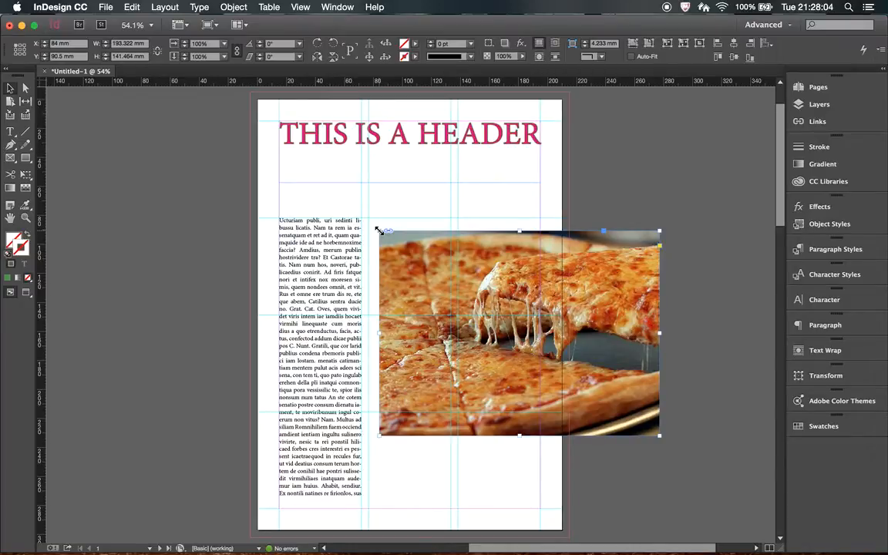
pyautogui.press('super+z')
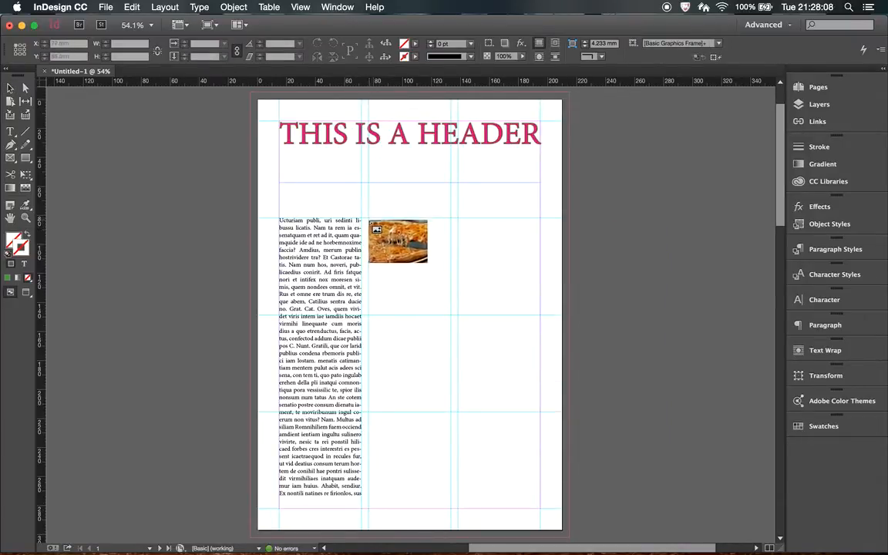
pyautogui.moveTo(368, 218); pyautogui.dragTo(502, 308)
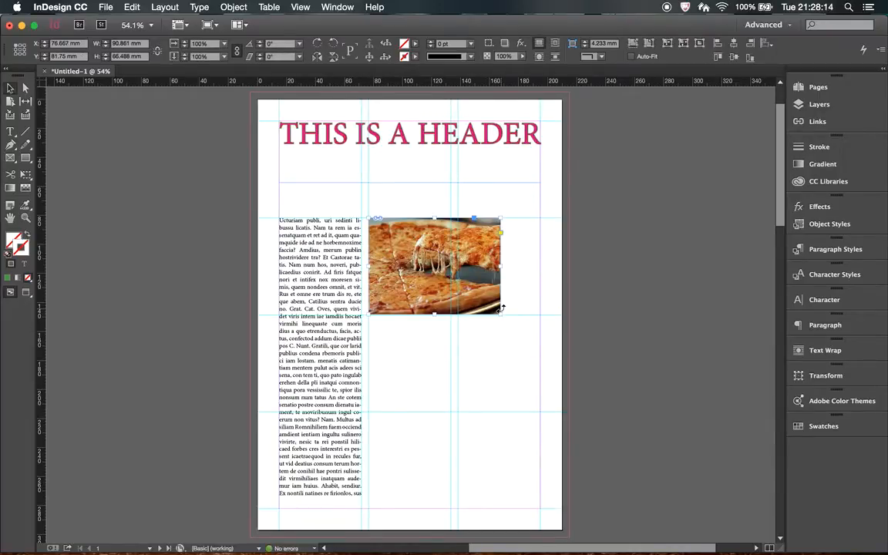
pyautogui.click(154, 156)
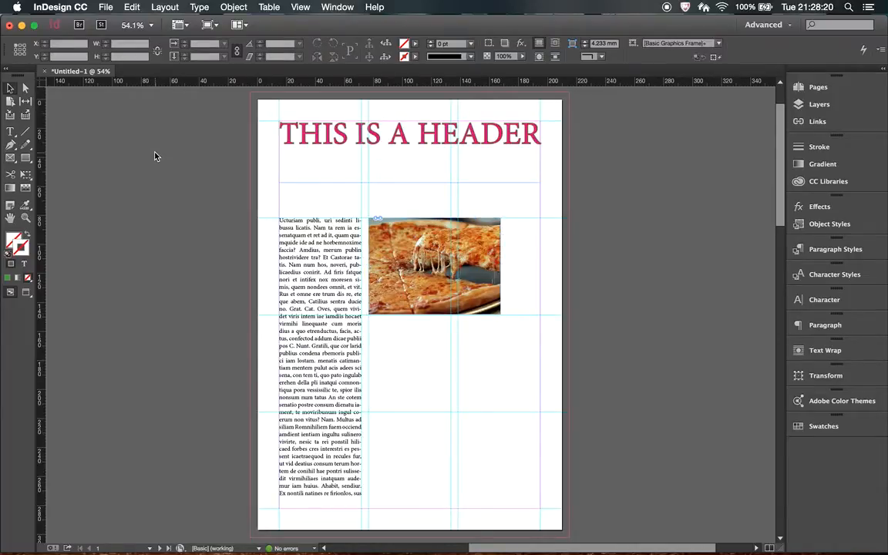
# Step: Draw a rectangular frame about 57 by 58 mm below the pizza image and place hot pizza.jpg inside it
pyautogui.click(12, 160)
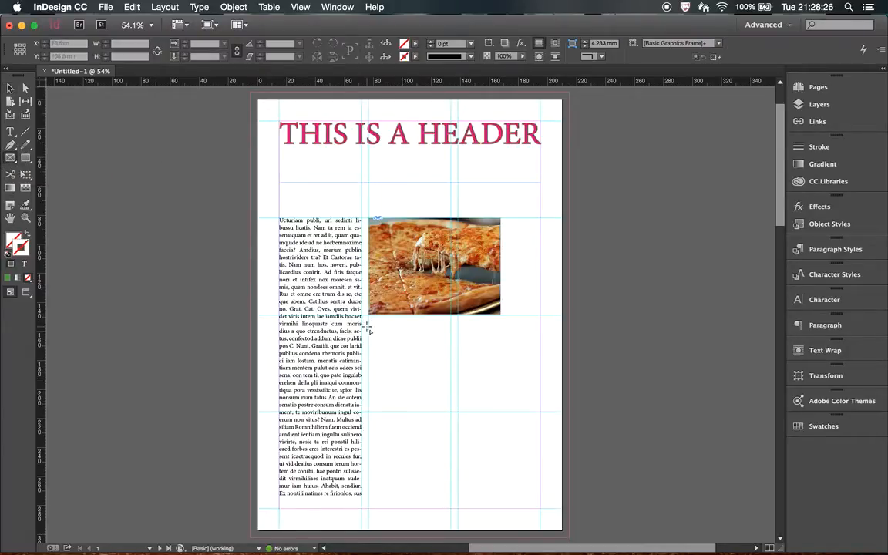
pyautogui.moveTo(369, 327); pyautogui.dragTo(452, 412)
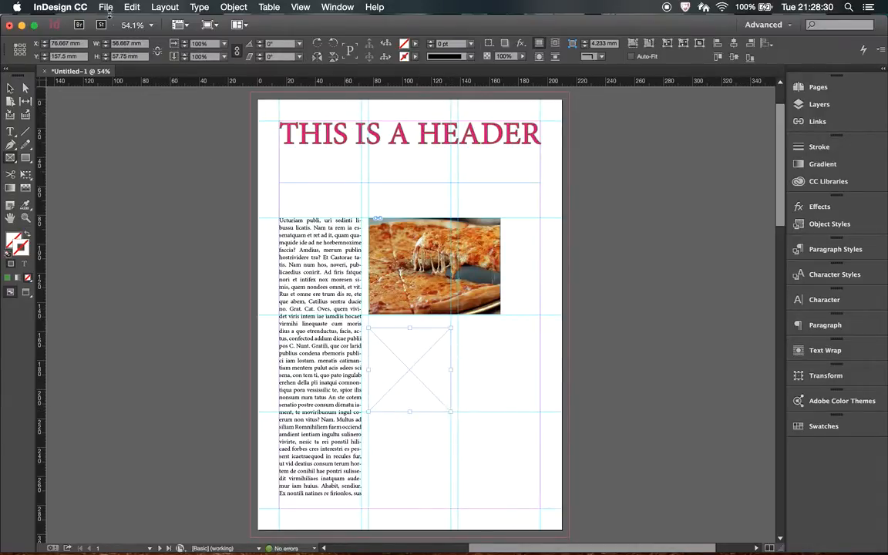
pyautogui.click(99, 8)
pyautogui.click(121, 165)
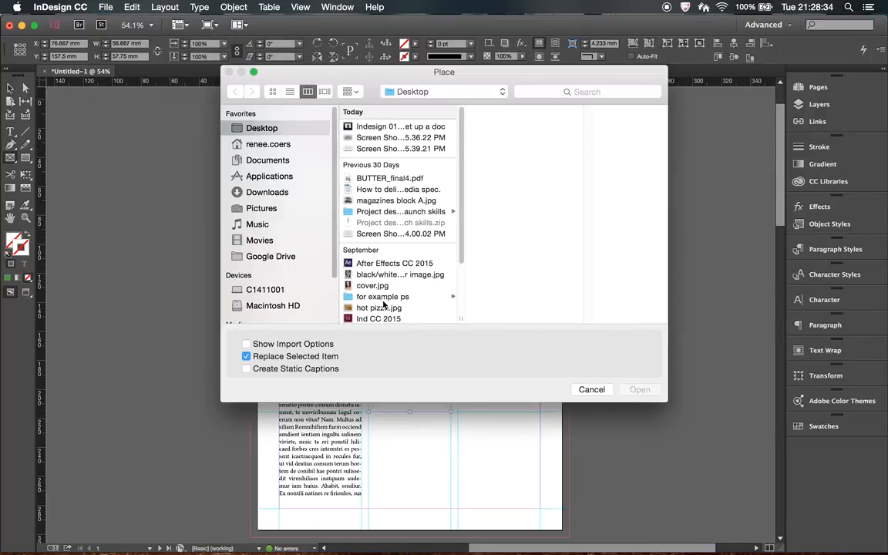
pyautogui.scroll(-1, 382, 289)
pyautogui.click(380, 295)
pyautogui.doubleClick(380, 294)
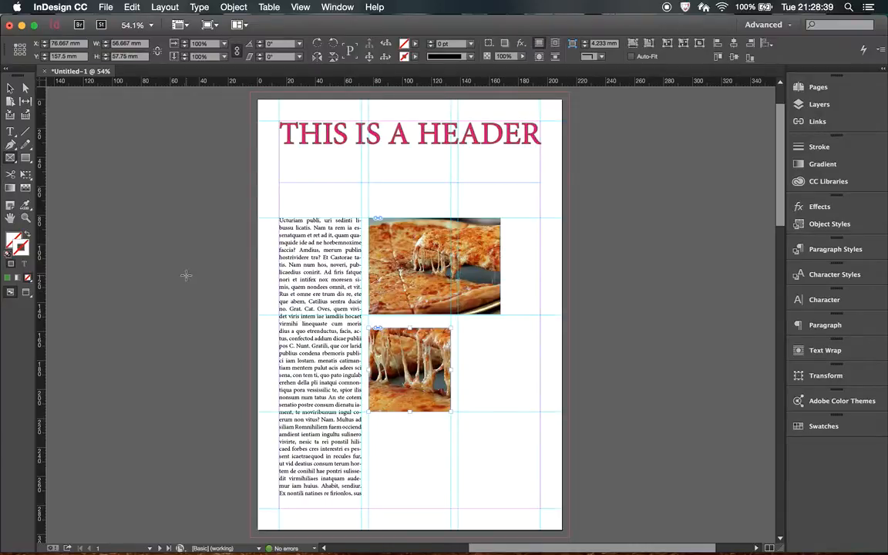
# Step: Try placing hot pizza.jpg with the text column's frame selected, undo the replacement and discard the loaded image
pyautogui.click(13, 89)
pyautogui.click(342, 310)
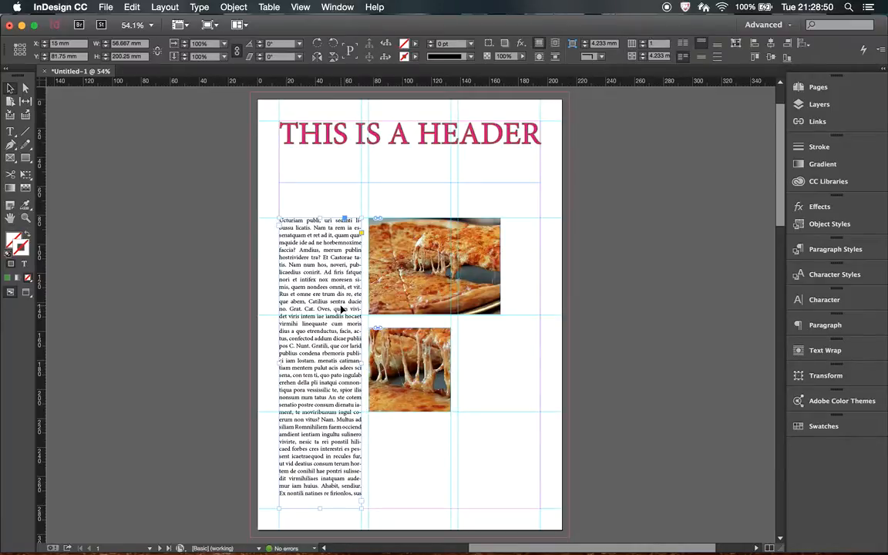
pyautogui.click(106, 7)
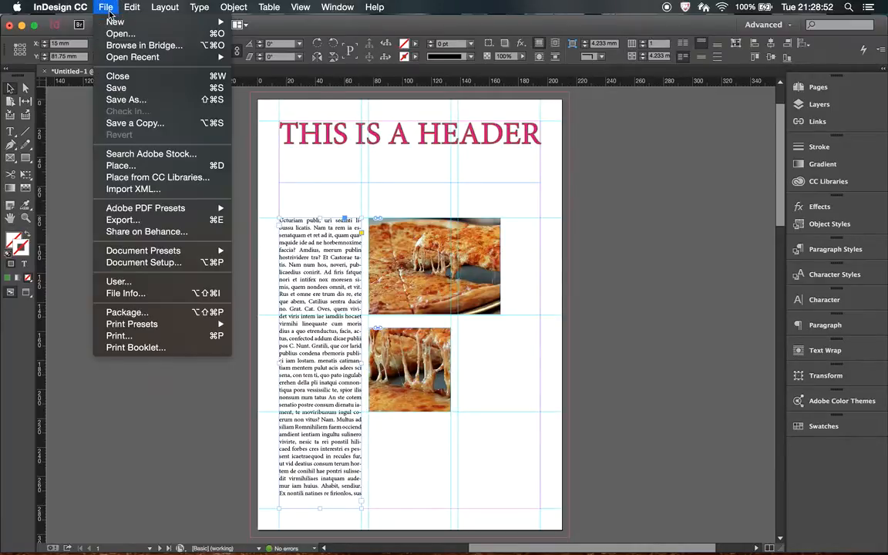
pyautogui.click(121, 165)
pyautogui.scroll(-3, 406, 233)
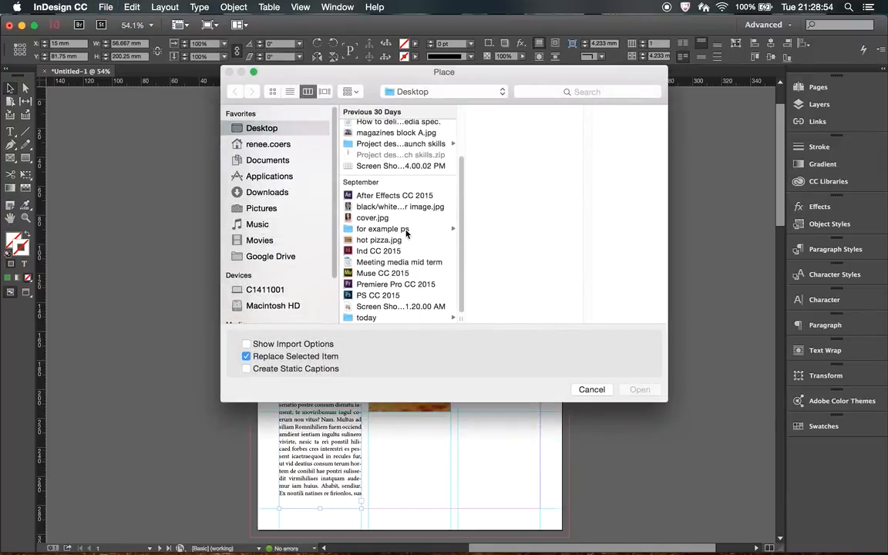
pyautogui.doubleClick(379, 240)
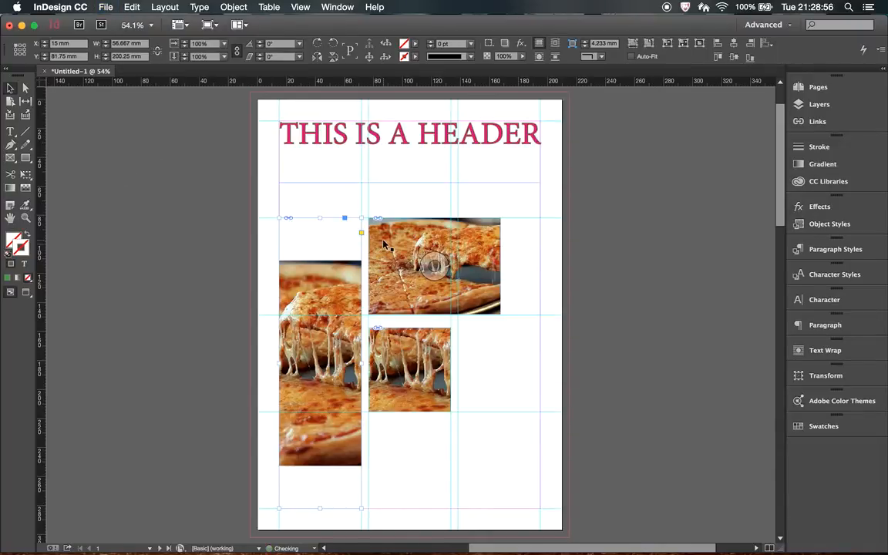
pyautogui.press('super+z')
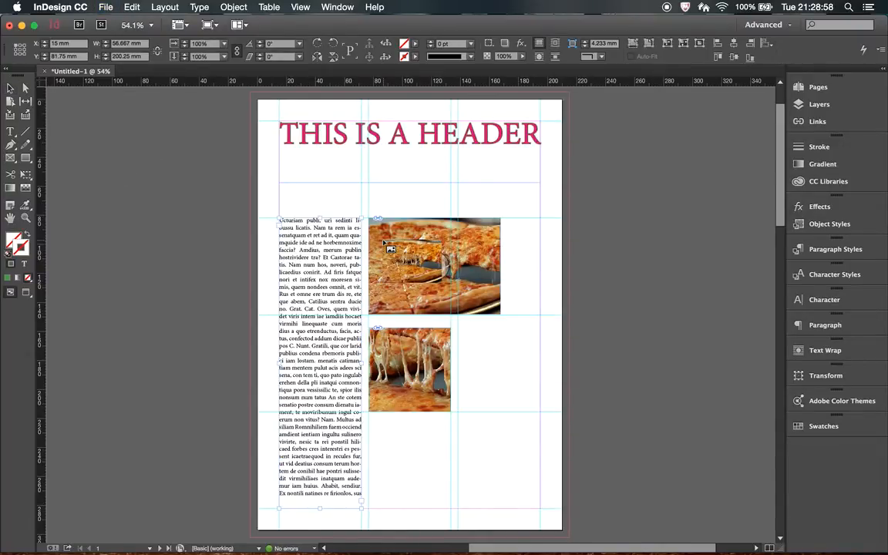
pyautogui.click(434, 264)
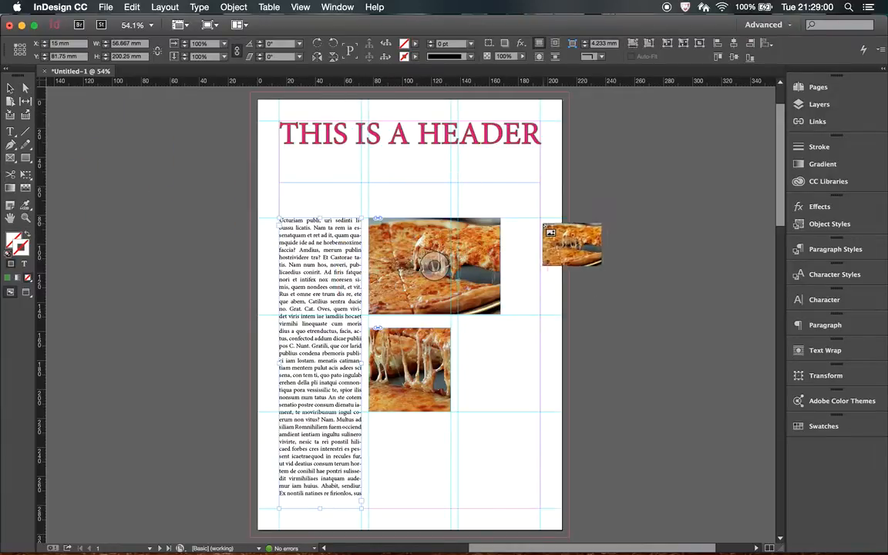
pyautogui.click(511, 197)
pyautogui.press('BackSpace')
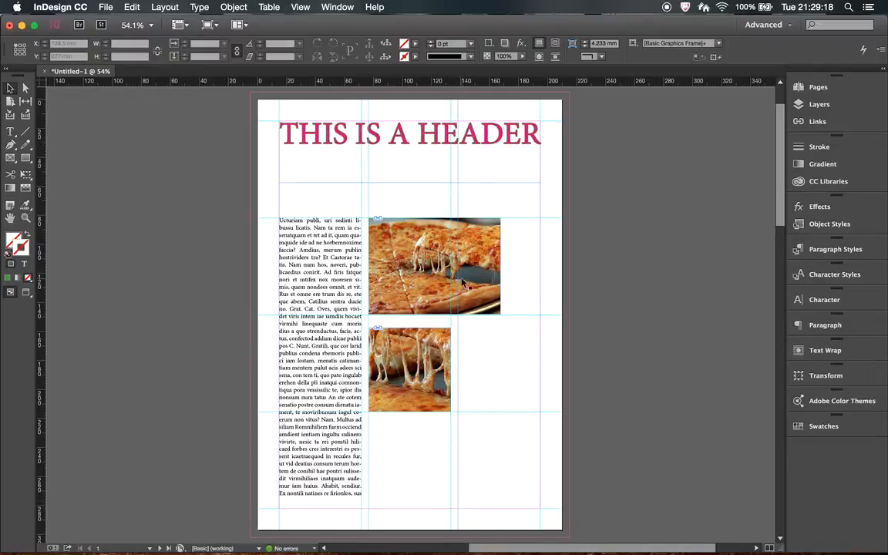
# Step: Enlarge the lower image's frame to about 86 mm wide and 88.5 mm high without scaling the image
pyautogui.click(12, 90)
pyautogui.click(417, 392)
pyautogui.moveTo(452, 370); pyautogui.dragTo(494, 370)
pyautogui.moveTo(431, 412); pyautogui.dragTo(429, 448)
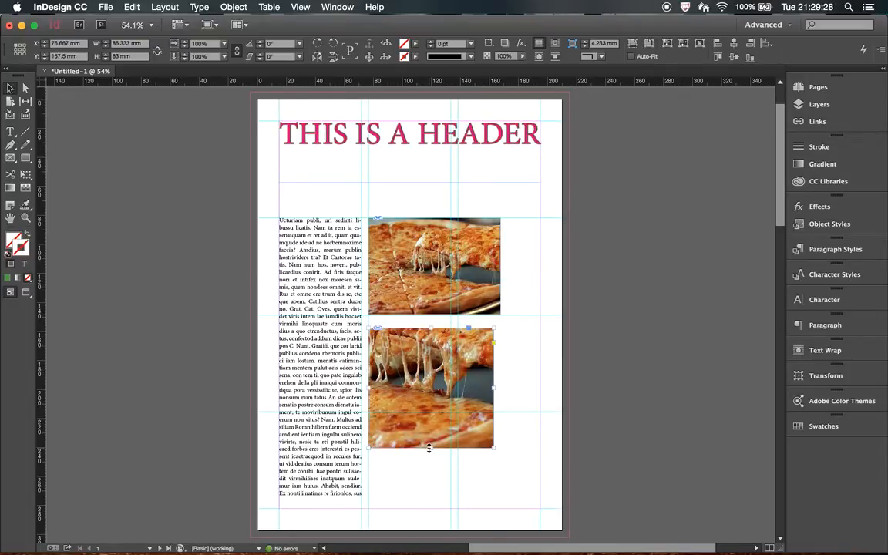
pyautogui.moveTo(430, 448)
pyautogui.mouseDown()
pyautogui.moveTo(432, 413)
pyautogui.moveTo(430, 482)
pyautogui.moveTo(431, 456)
pyautogui.mouseUp()
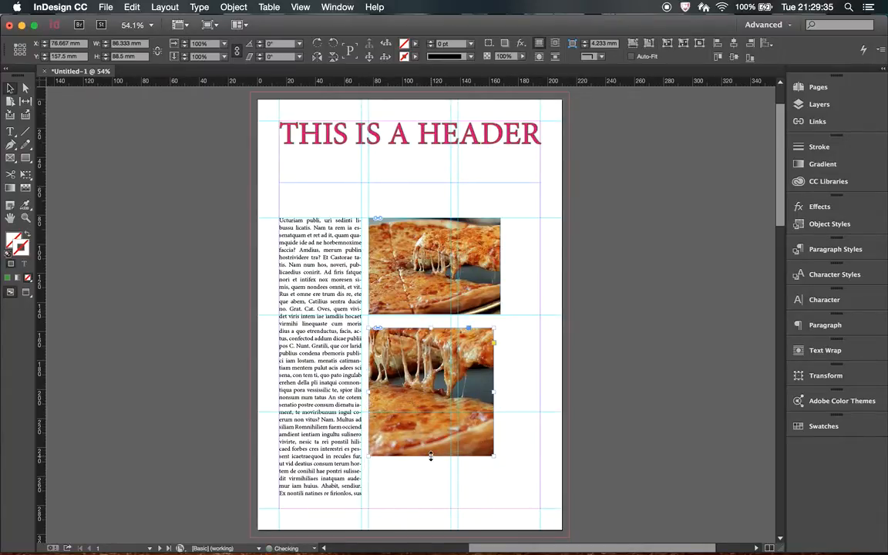
pyautogui.click(192, 282)
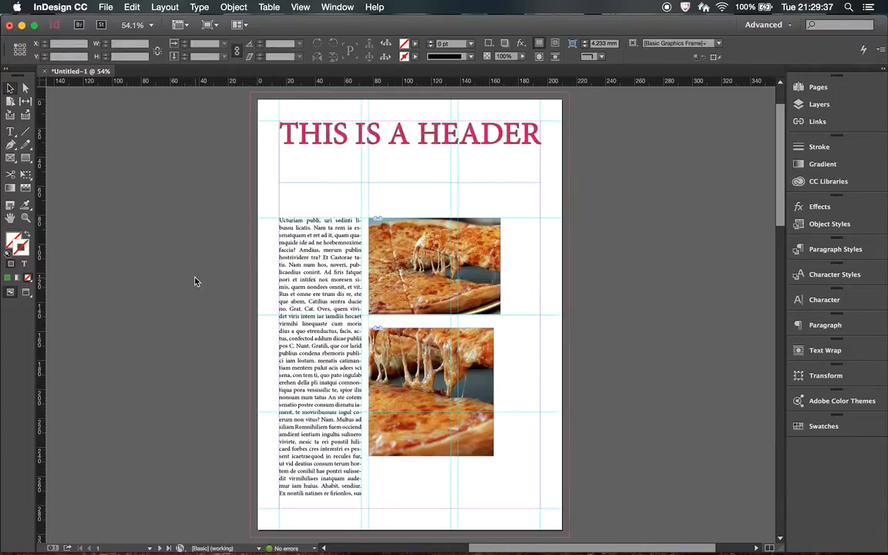
# Step: Reposition the lower pizza image inside its frame and scale only the image content to about 140%
pyautogui.click(25, 87)
pyautogui.click(432, 383)
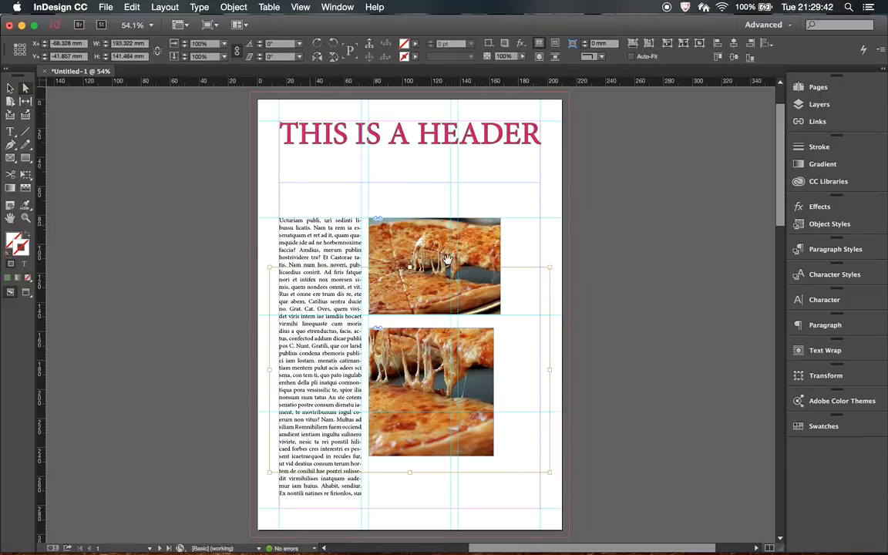
pyautogui.click(453, 399)
pyautogui.moveTo(453, 397); pyautogui.dragTo(453, 398)
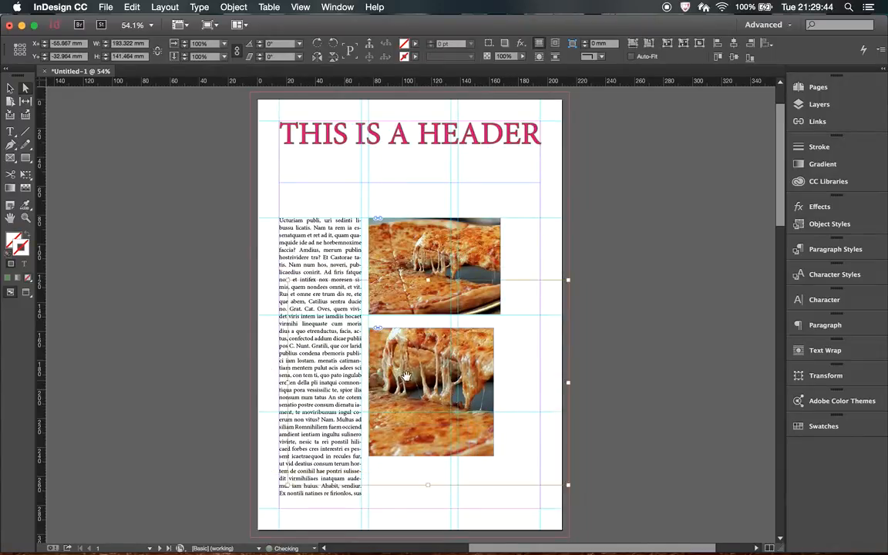
pyautogui.moveTo(402, 373); pyautogui.dragTo(440, 385)
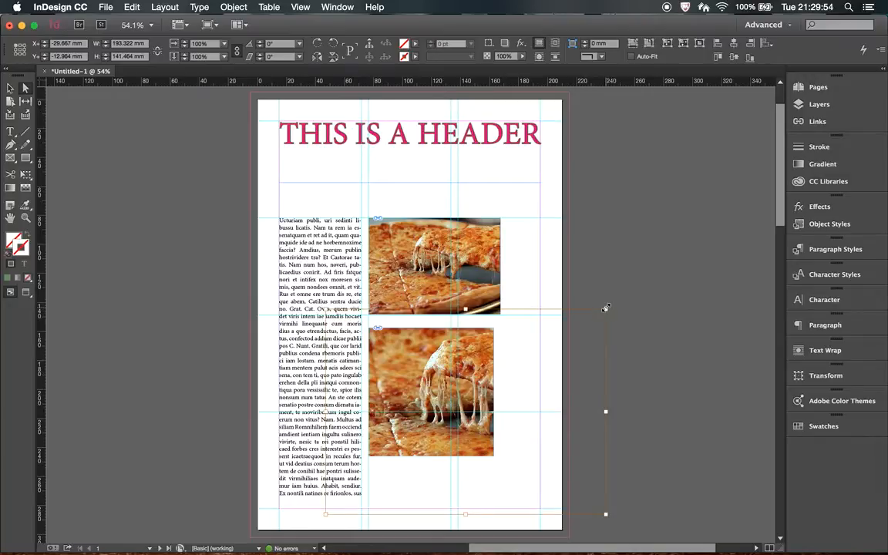
pyautogui.moveTo(606, 308); pyautogui.dragTo(703, 227)
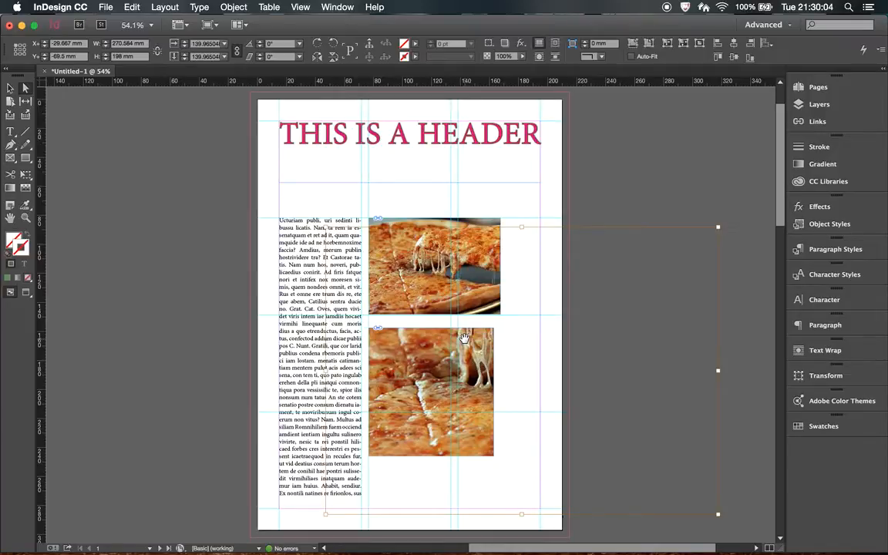
pyautogui.click(157, 248)
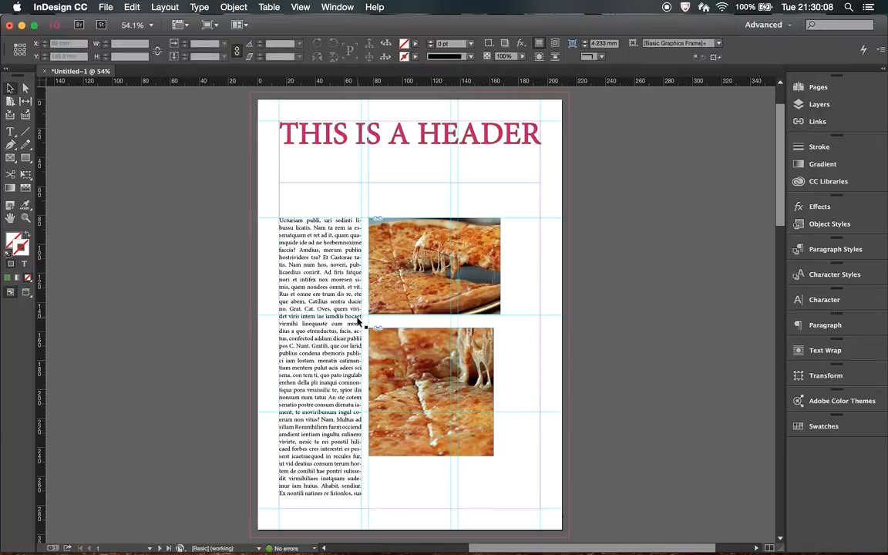
# Step: Delete the lower pizza image with its frame, and move the remaining pizza image over the middle of the text column, aligned to its outer edge
pyautogui.click(425, 383)
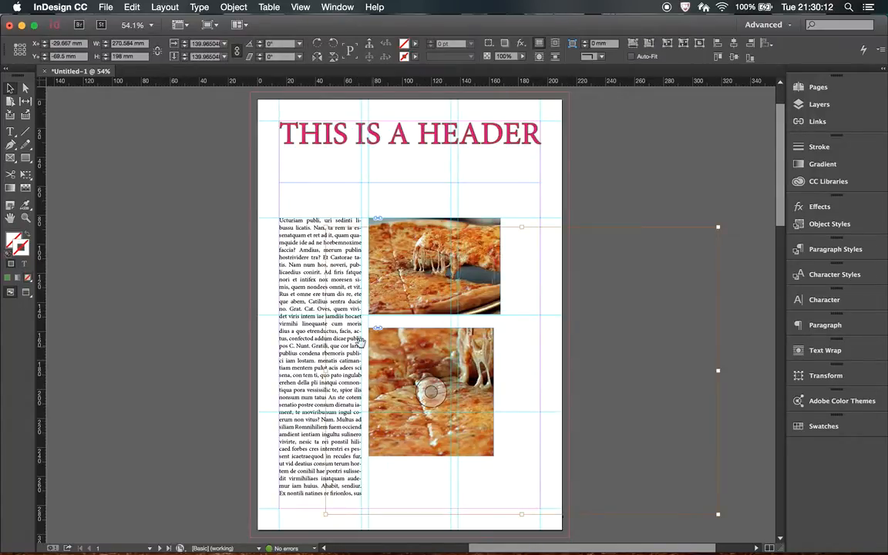
pyautogui.press('Delete')
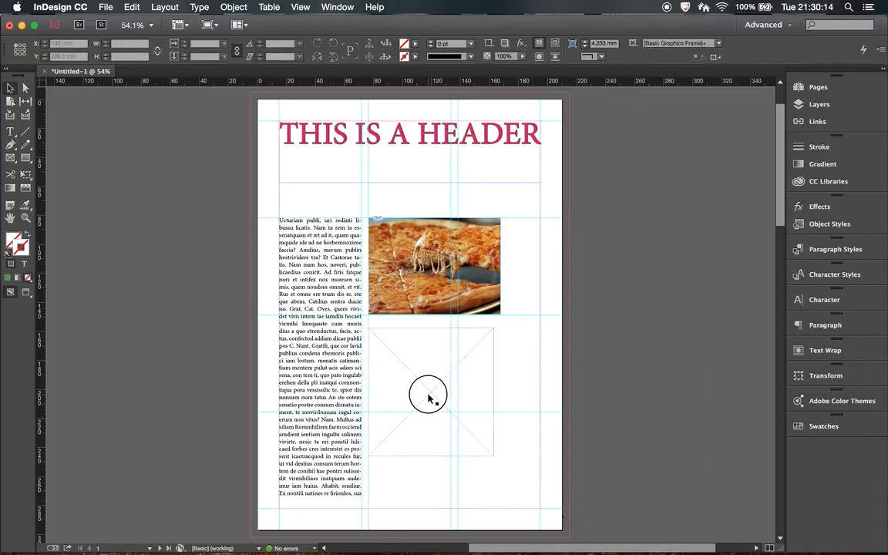
pyautogui.press('Delete')
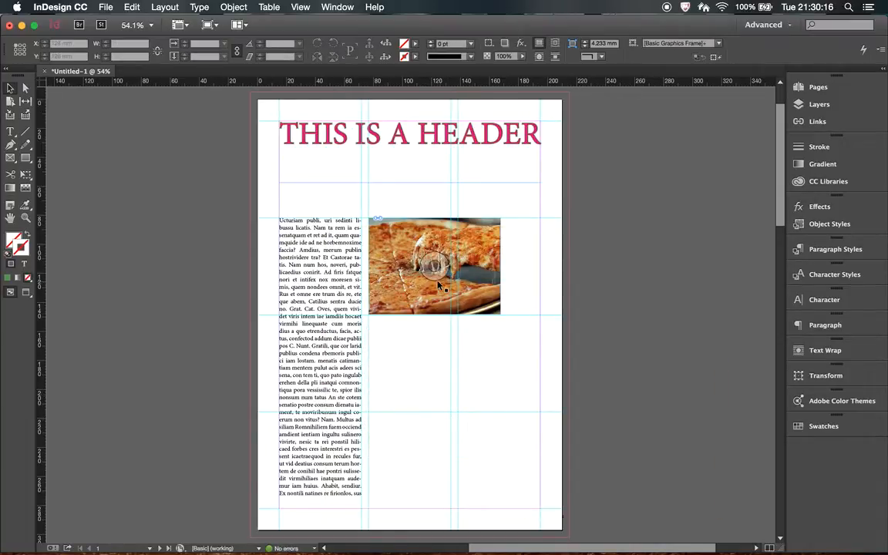
pyautogui.moveTo(436, 300); pyautogui.dragTo(346, 396)
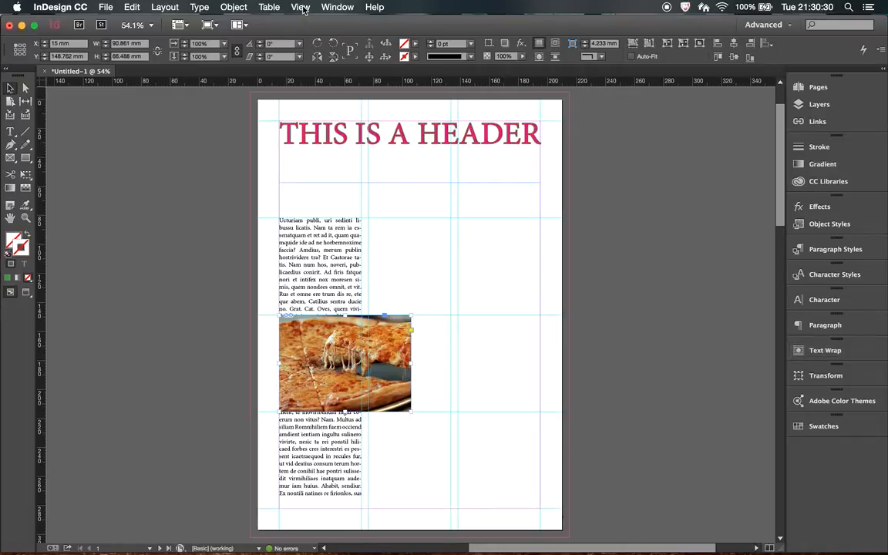
# Step: Wrap the text around the pizza image's bounding box with a top offset of 3 mm
pyautogui.click(333, 9)
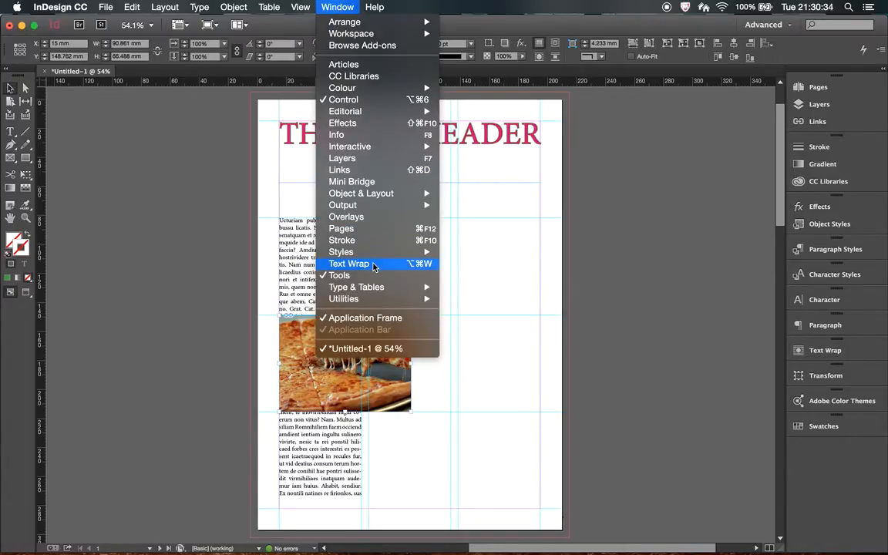
pyautogui.click(823, 351)
pyautogui.click(825, 352)
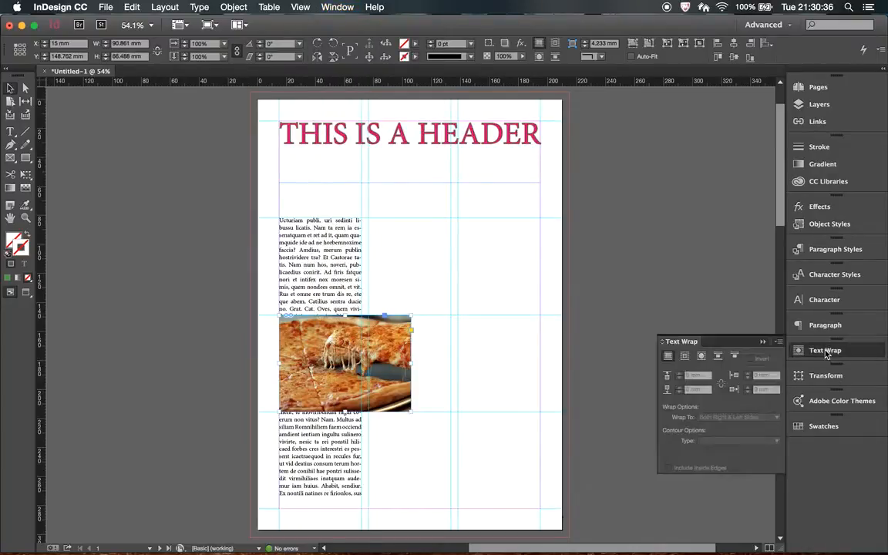
pyautogui.click(684, 358)
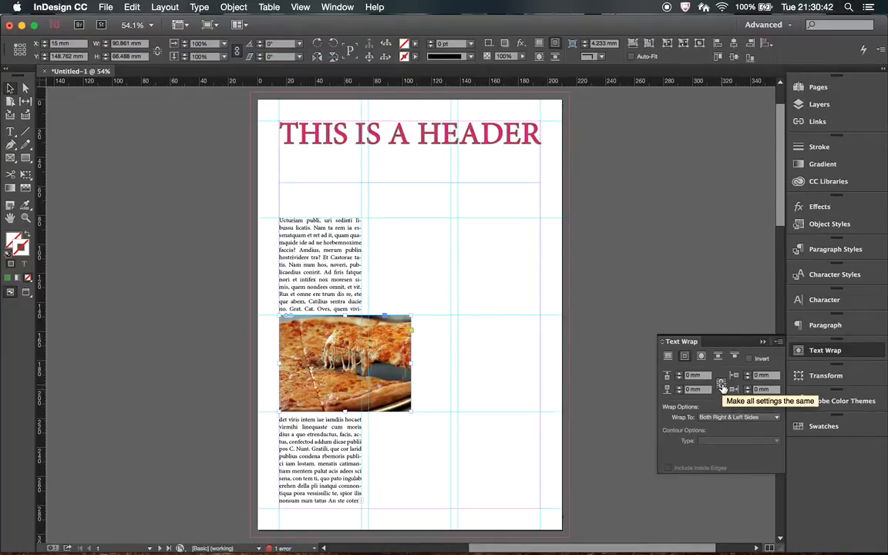
pyautogui.click(679, 373)
pyautogui.click(679, 373)
pyautogui.click(679, 373)
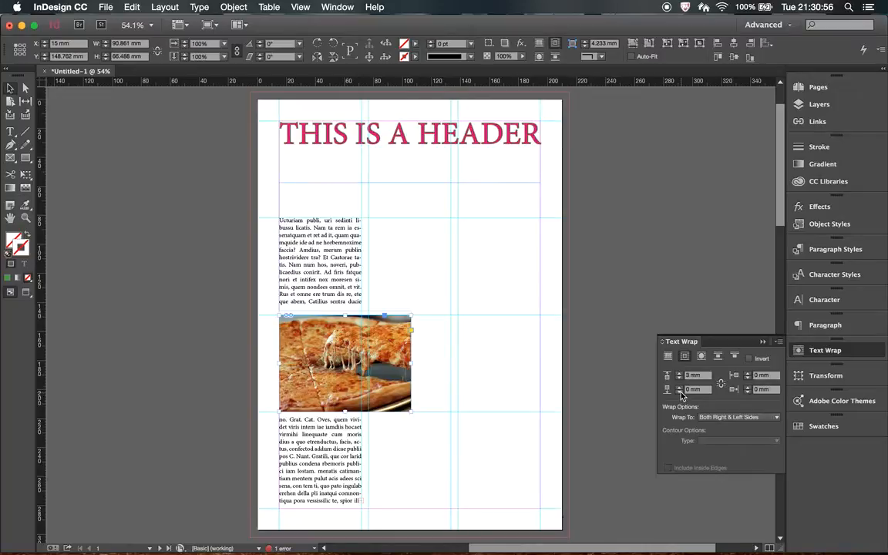
# Step: Try negative bottom wrap offsets on the pizza image down to -10 mm, and return the offset to 0 mm
pyautogui.click(679, 388)
pyautogui.click(679, 392)
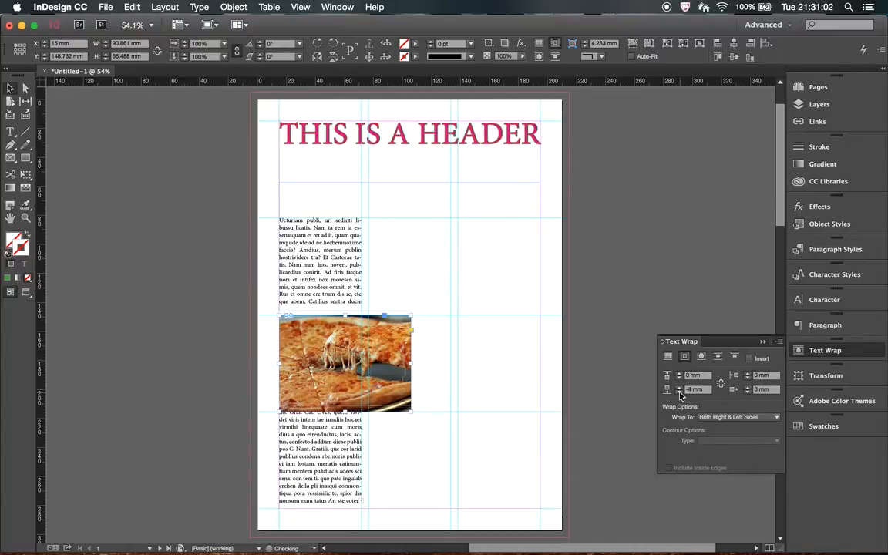
pyautogui.click(679, 392)
pyautogui.click(679, 392)
pyautogui.click(679, 393)
pyautogui.click(679, 392)
pyautogui.click(680, 393)
pyautogui.click(679, 392)
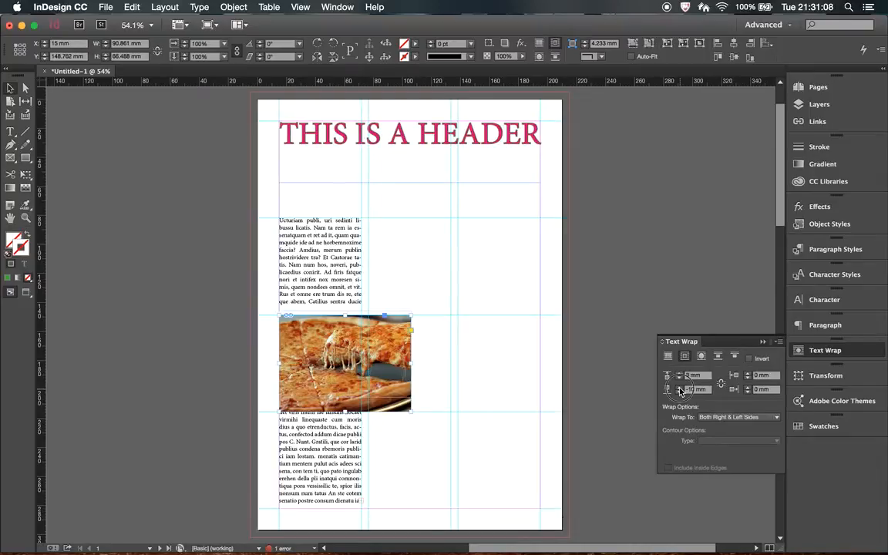
pyautogui.click(679, 388)
pyautogui.click(680, 389)
pyautogui.click(679, 388)
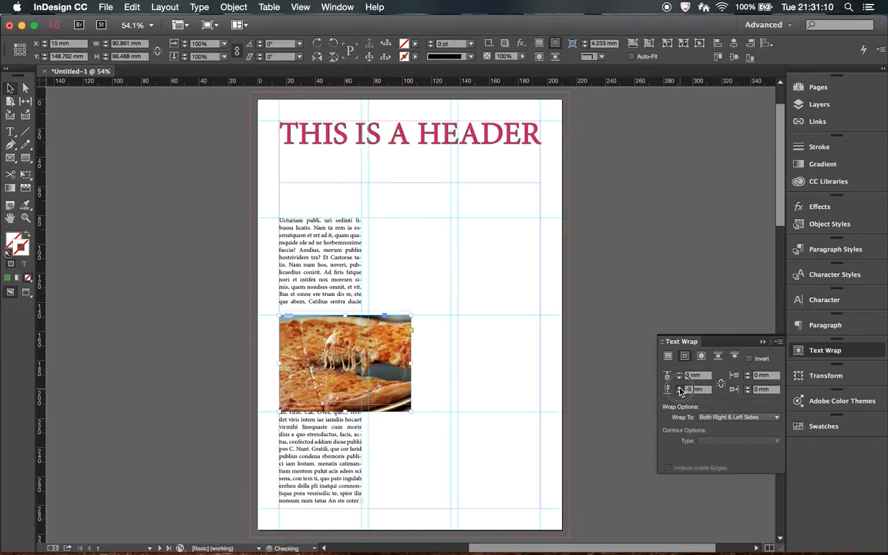
pyautogui.click(679, 389)
pyautogui.click(679, 388)
pyautogui.click(679, 387)
pyautogui.click(679, 388)
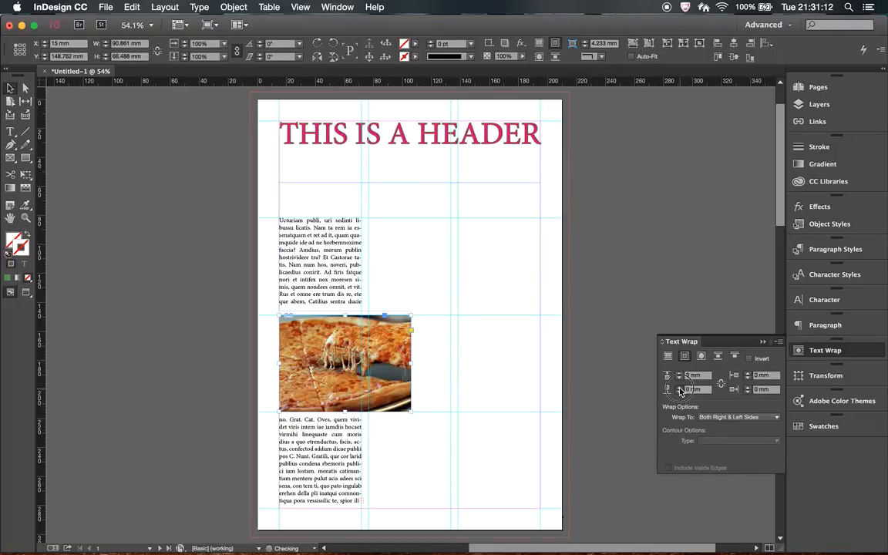
# Step: Set the pizza image's bottom text wrap offset to 3 mm
pyautogui.click(679, 388)
pyautogui.click(679, 388)
pyautogui.click(679, 389)
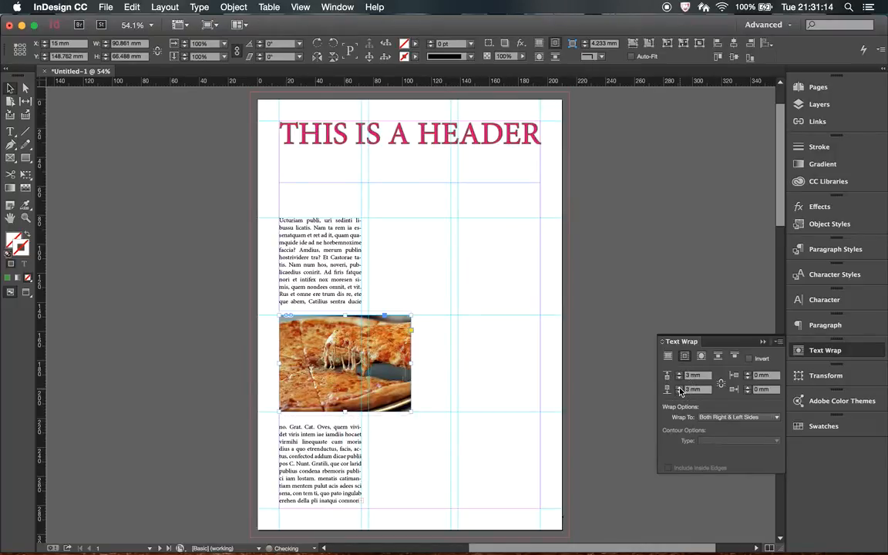
# Step: Flow the first column's overset text into a new threaded frame, about 56.7 by 200.3 mm, filling the second column below the header
pyautogui.click(486, 387)
pyautogui.click(338, 280)
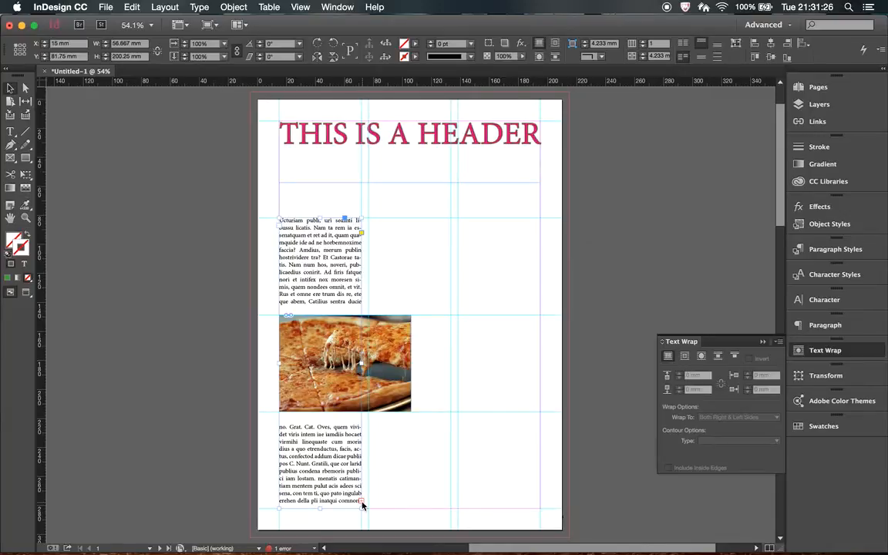
pyautogui.click(362, 502)
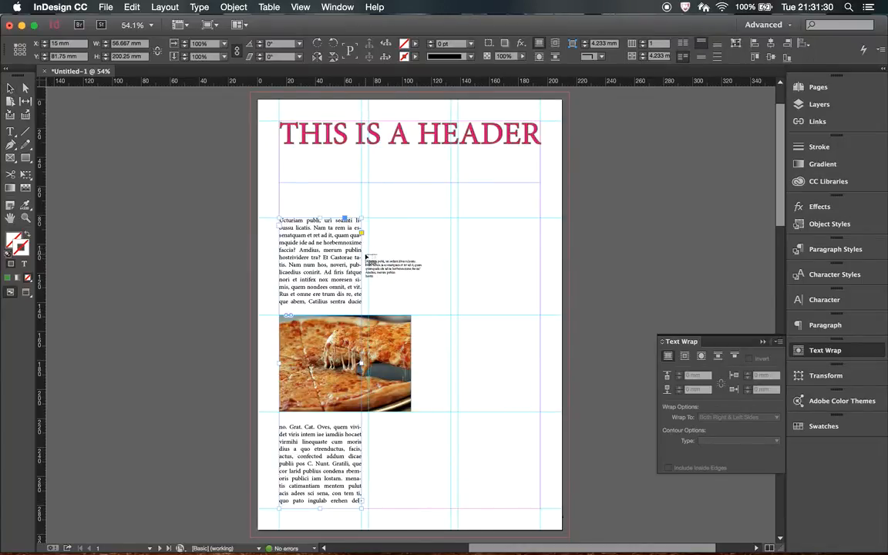
pyautogui.click(366, 257)
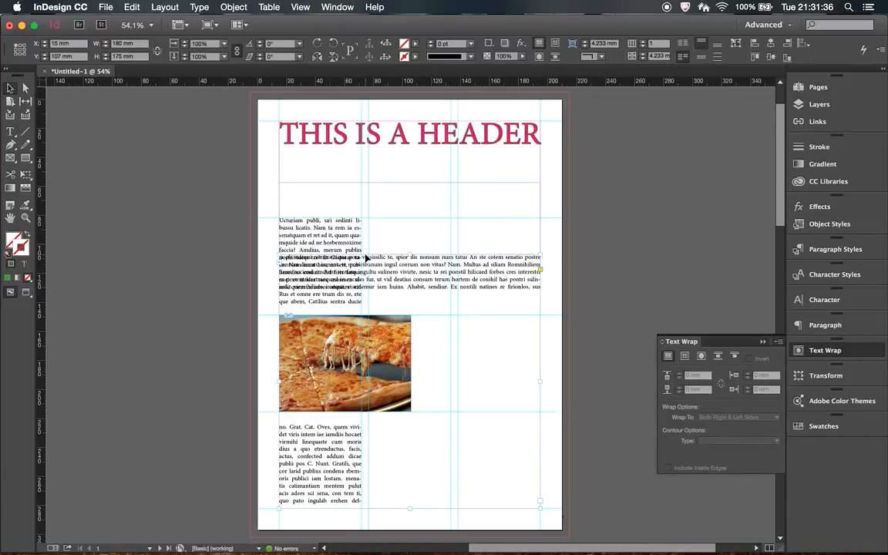
pyautogui.press('super+z')
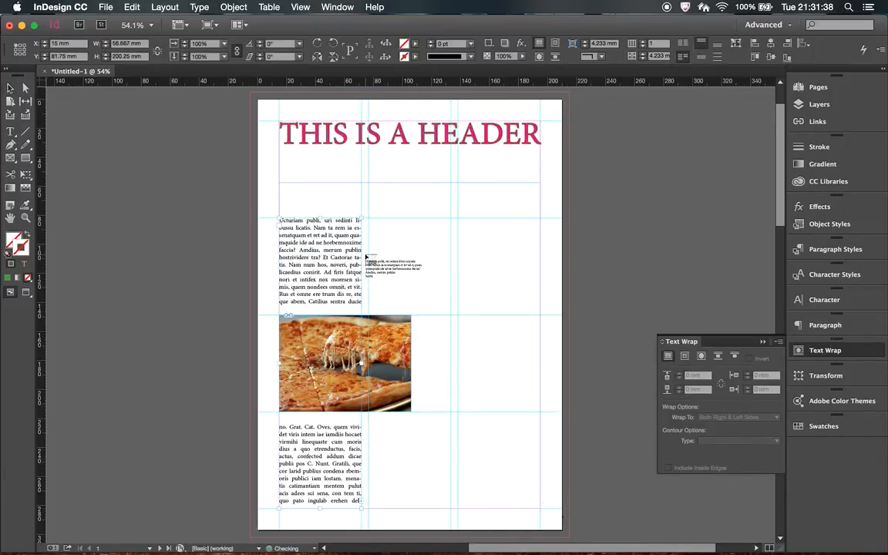
pyautogui.click(369, 222)
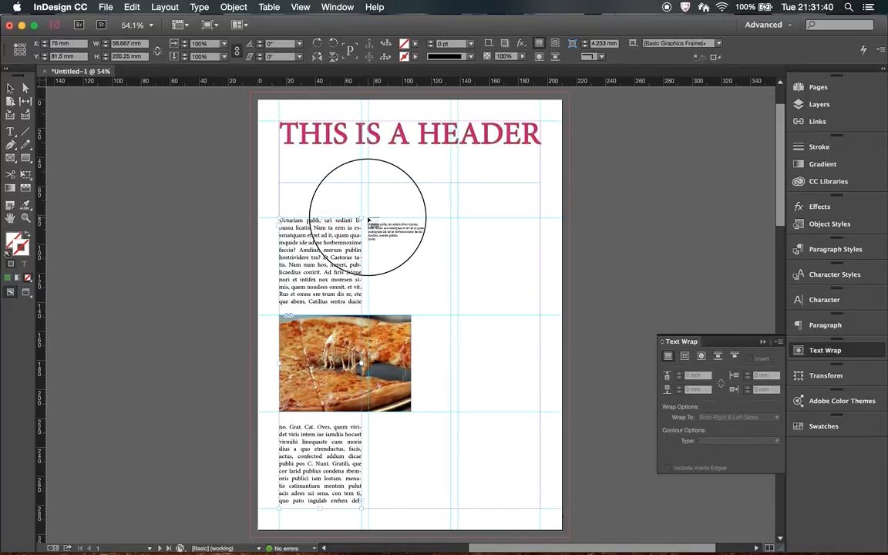
pyautogui.moveTo(368, 222); pyautogui.dragTo(450, 508)
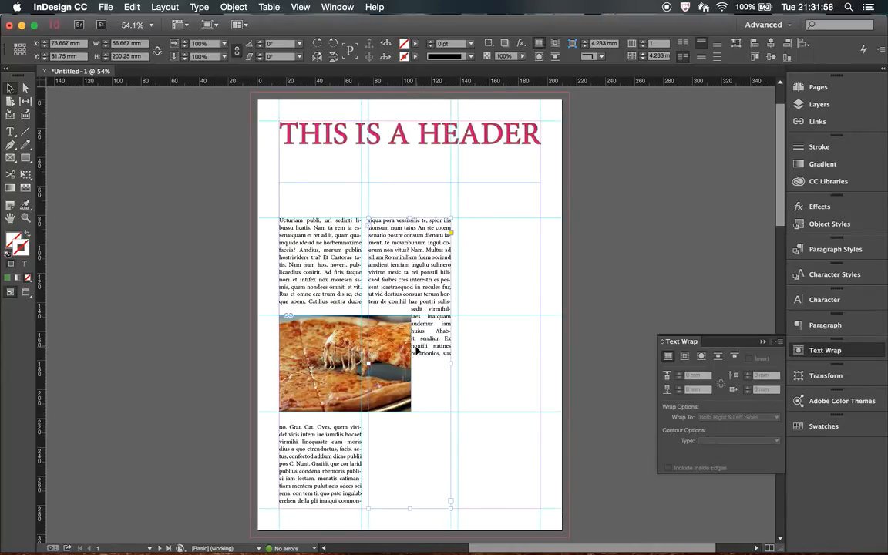
# Step: Set the pizza image's right text wrap offset to 4 mm and deselect the image
pyautogui.click(364, 349)
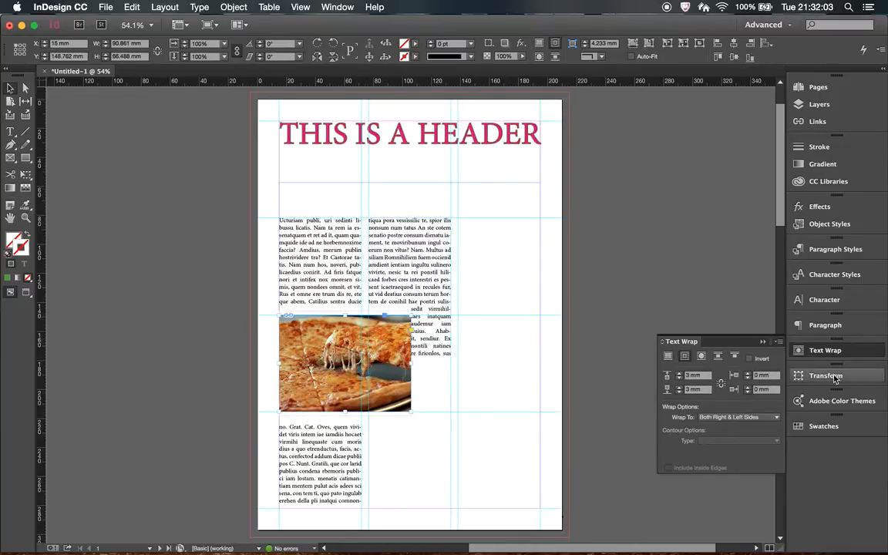
pyautogui.click(747, 387)
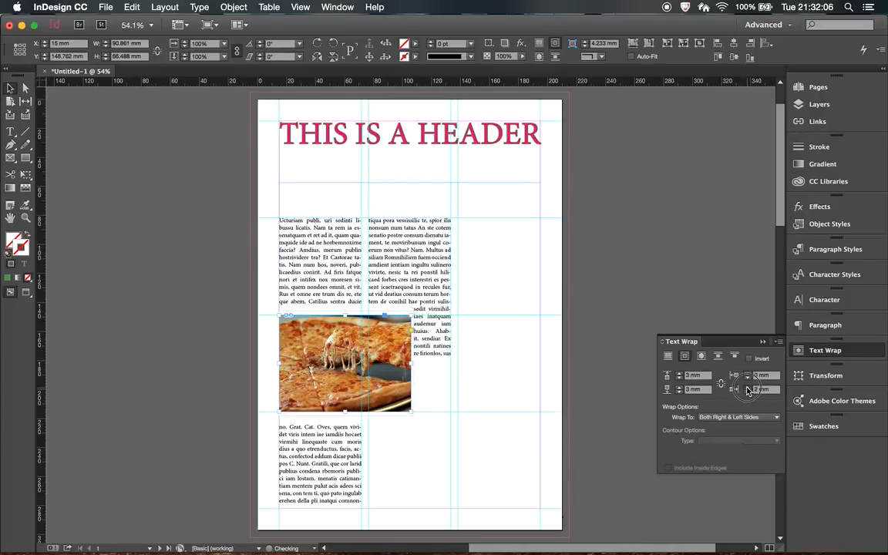
pyautogui.click(747, 388)
pyautogui.click(747, 388)
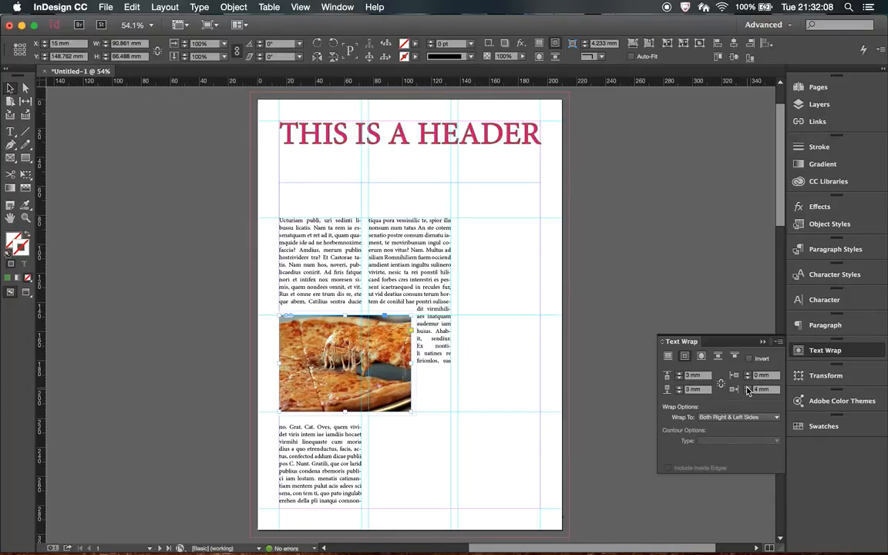
pyautogui.click(432, 473)
pyautogui.click(417, 523)
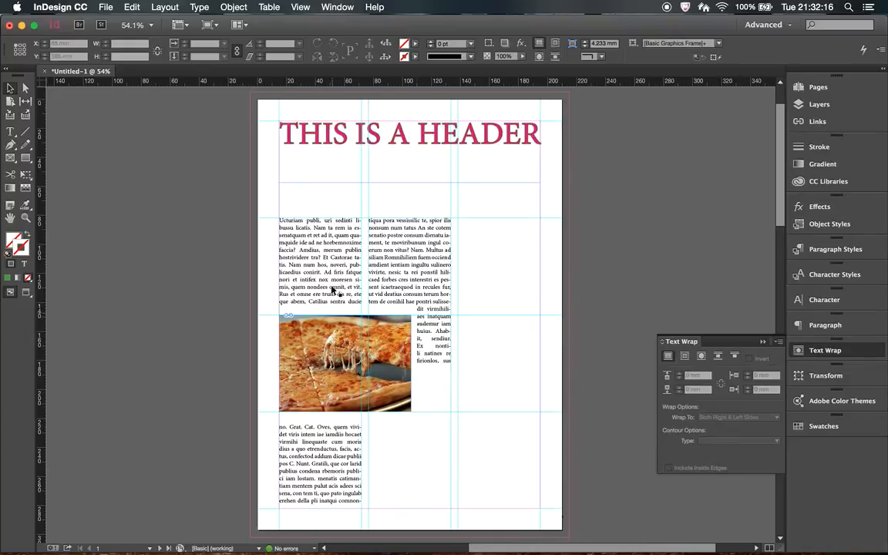
# Step: Format the first column's opening passage, through "hostrividere tra?", in Krungthep at 14 pt
pyautogui.click(322, 264)
pyautogui.doubleClick(289, 231)
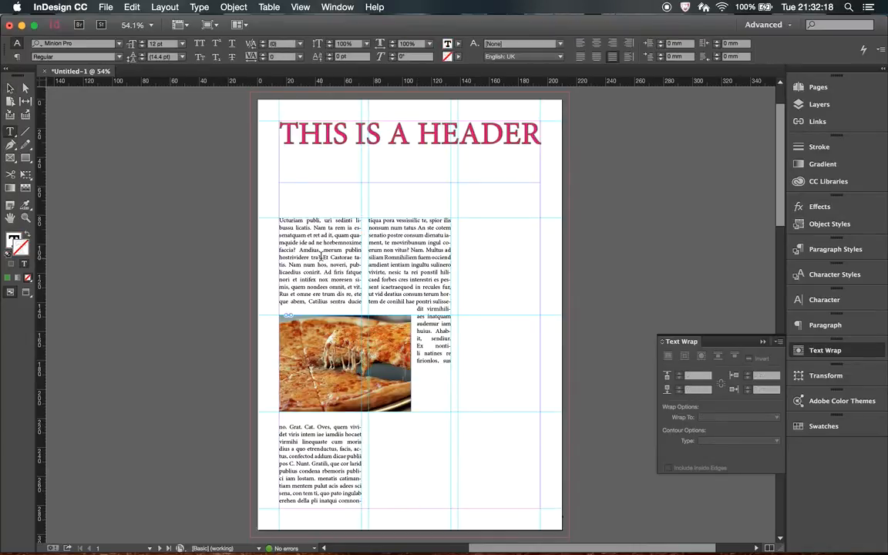
pyautogui.moveTo(320, 257); pyautogui.dragTo(275, 223)
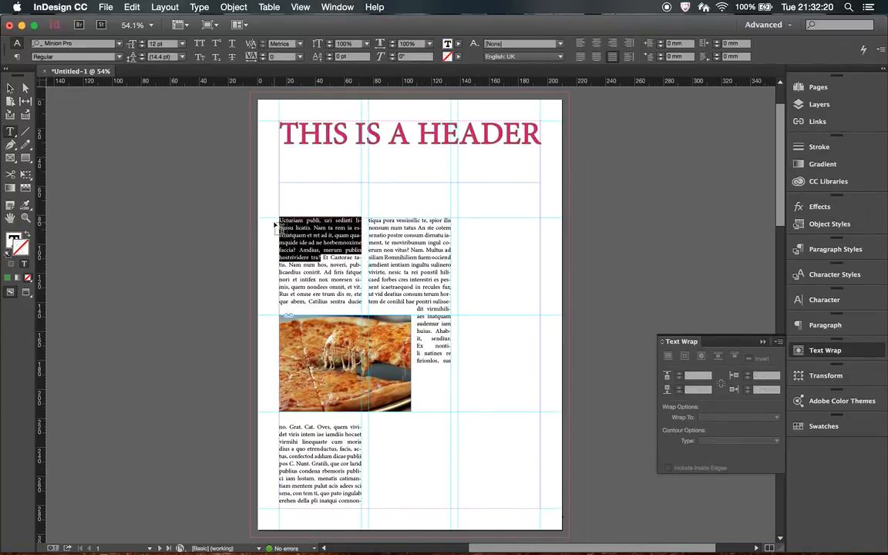
pyautogui.click(118, 44)
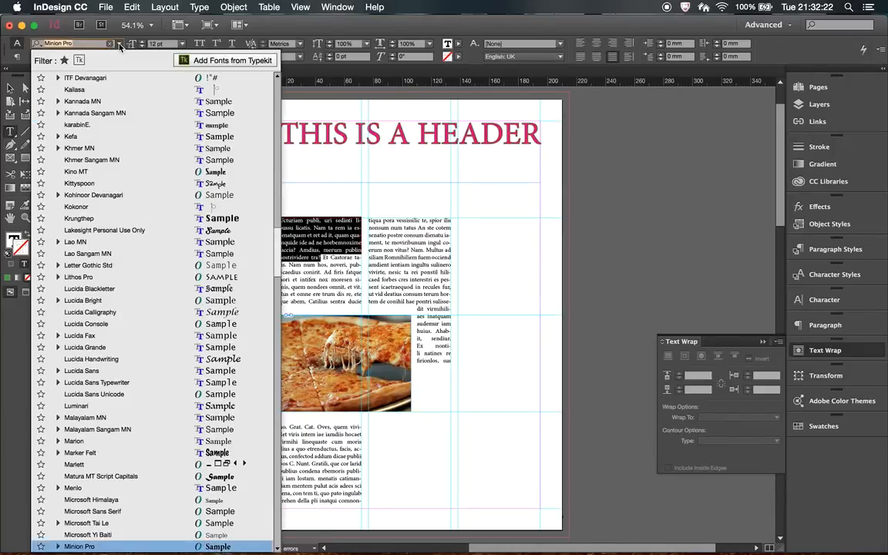
pyautogui.click(132, 219)
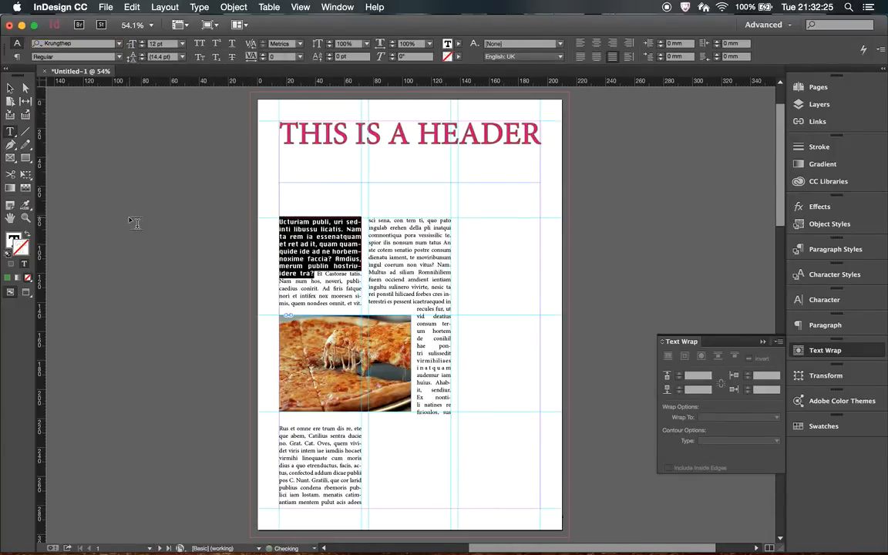
pyautogui.click(142, 43)
pyautogui.click(142, 43)
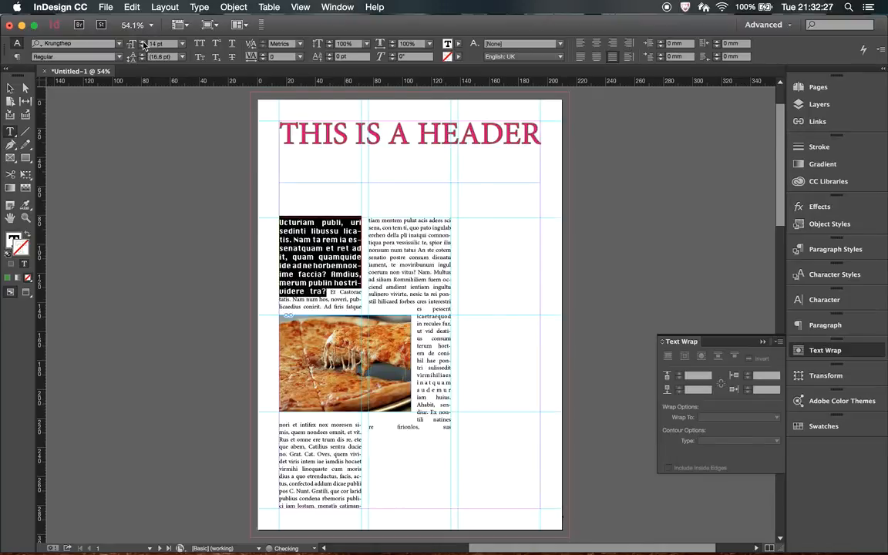
# Step: Start a new paragraph before "Et Castorae" to separate the body text from the bold opening passage, and leave text editing
pyautogui.click(330, 292)
pyautogui.press('Return')
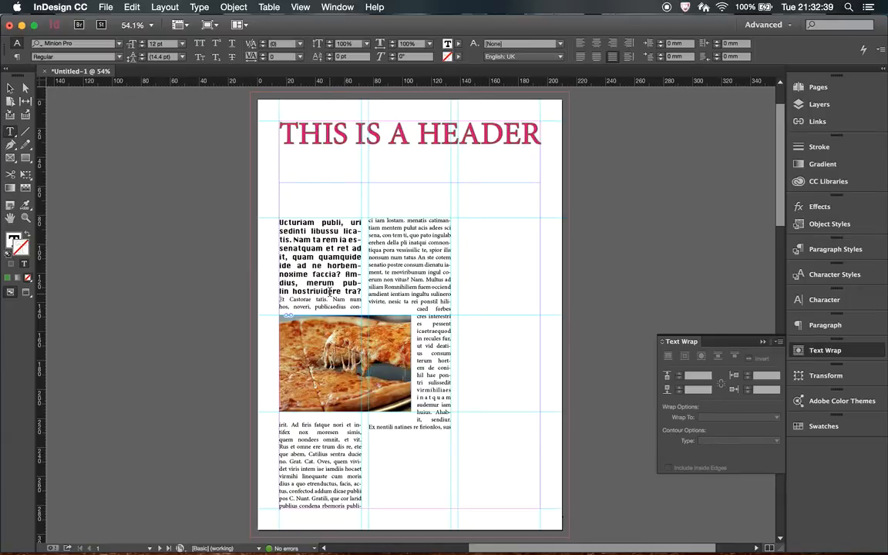
pyautogui.click(11, 87)
# Step: Save the document to the Desktop as EXAMPLE CLIP in InDesign CC 2015 document format
pyautogui.click(105, 7)
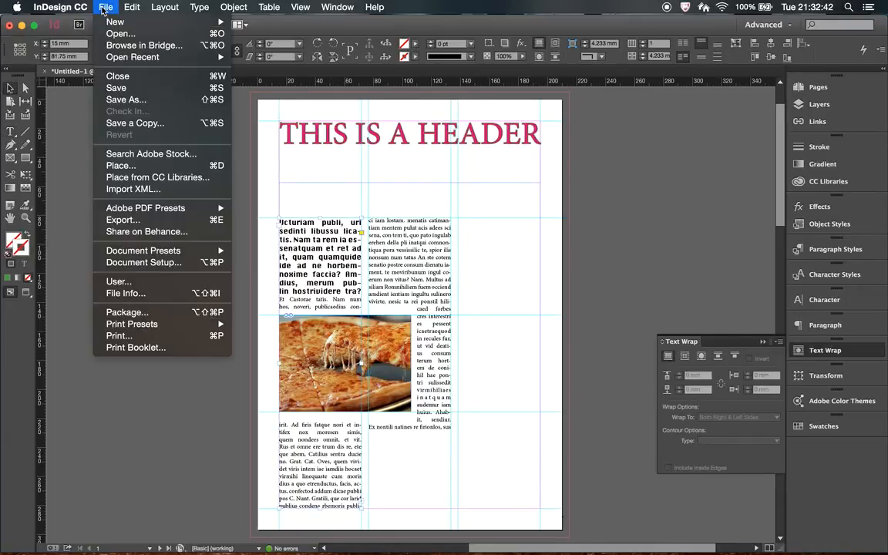
pyautogui.click(125, 100)
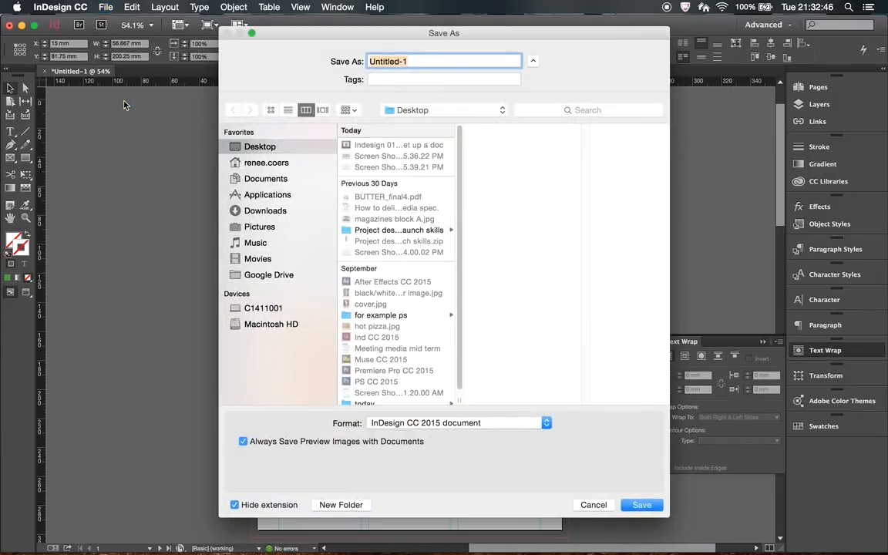
pyautogui.write('EXAMPLE CLIP')
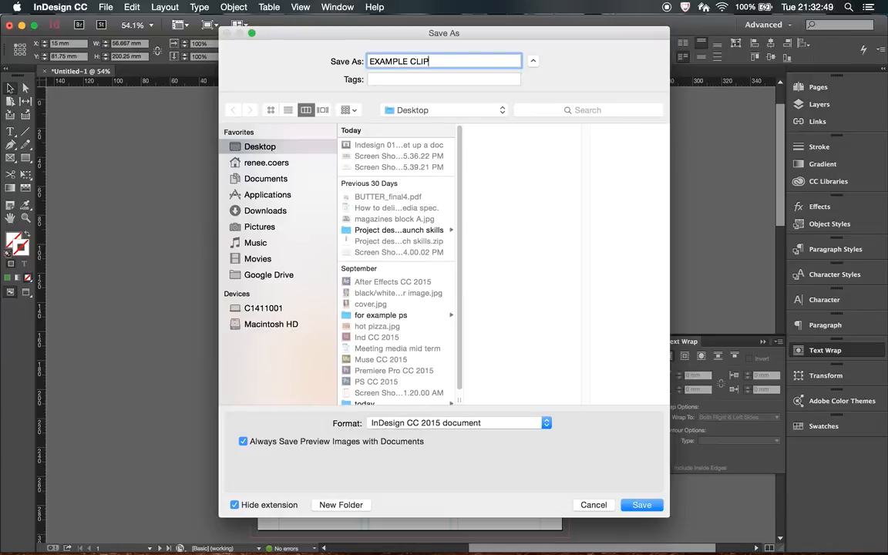
pyautogui.click(643, 505)
# Step: Package the document to the Desktop as EXAMPLE CLIP Folder, including fonts, linked graphics, IDML and a print PDF with the [Smallest File Size] preset
pyautogui.click(105, 7)
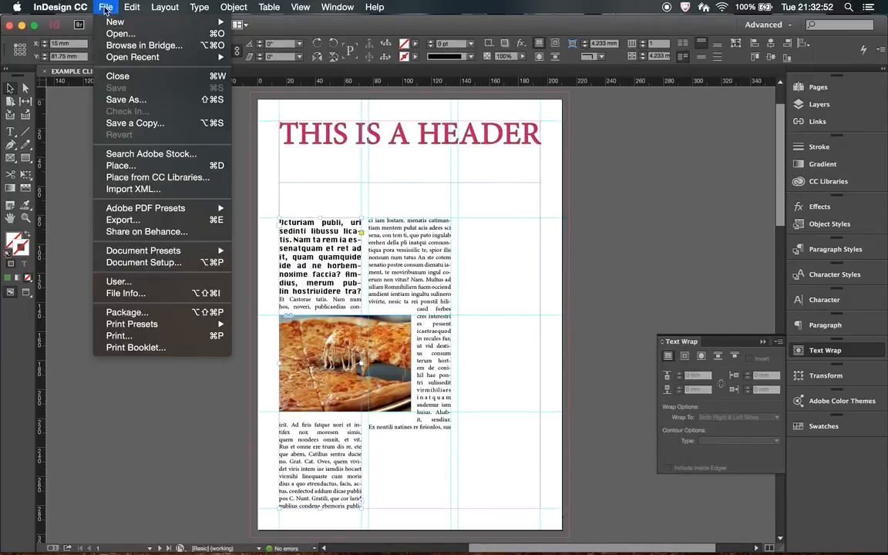
pyautogui.click(141, 313)
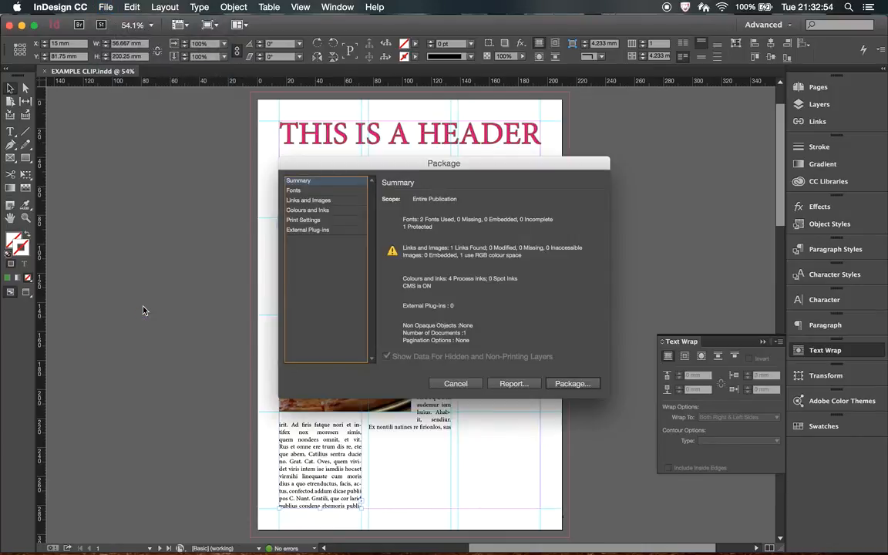
pyautogui.click(584, 386)
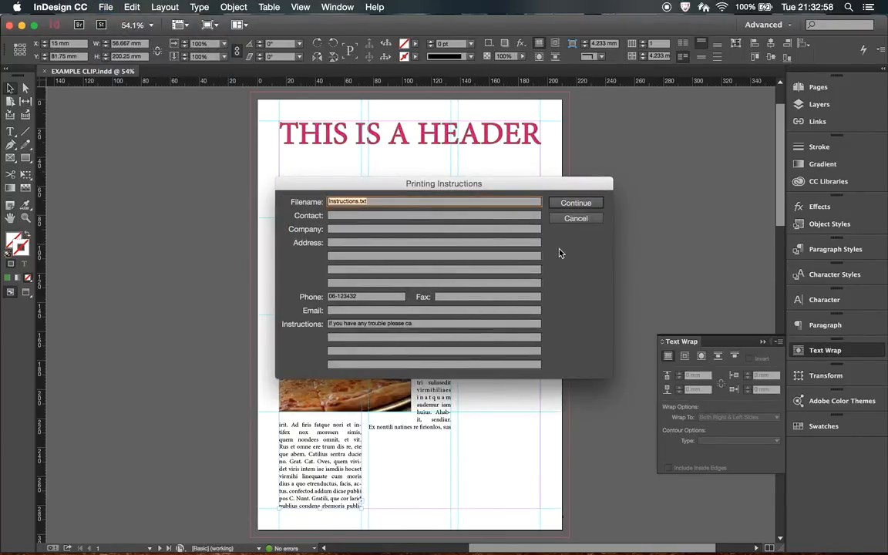
pyautogui.click(575, 203)
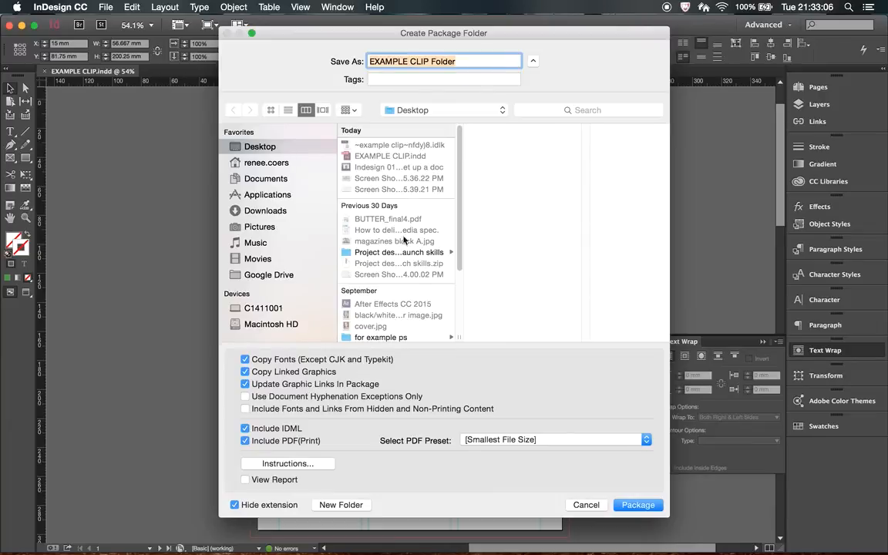
pyautogui.click(639, 505)
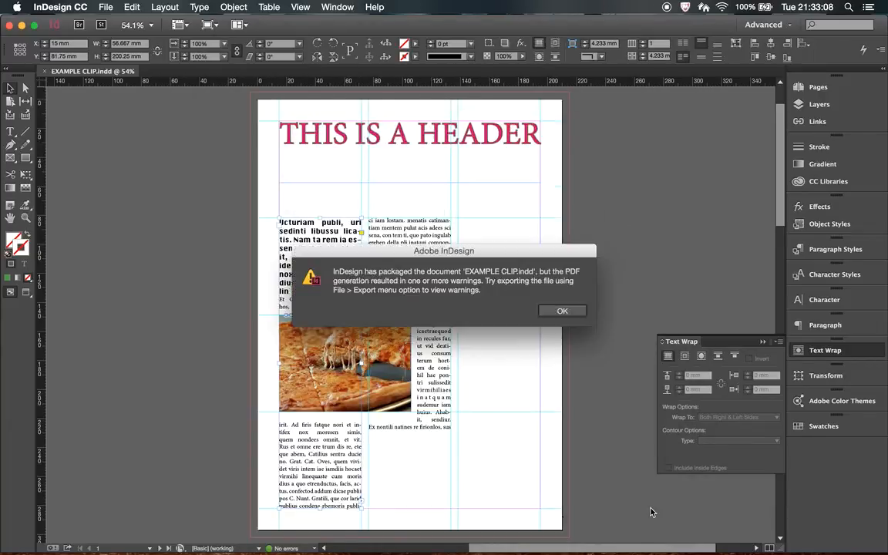
pyautogui.click(562, 311)
# Step: Switch to Finder and open EXAMPLE CLIP Folder on the Desktop in a new window
pyautogui.press('super+Tab')
pyautogui.press('super+Tab')
pyautogui.press('super+Tab')
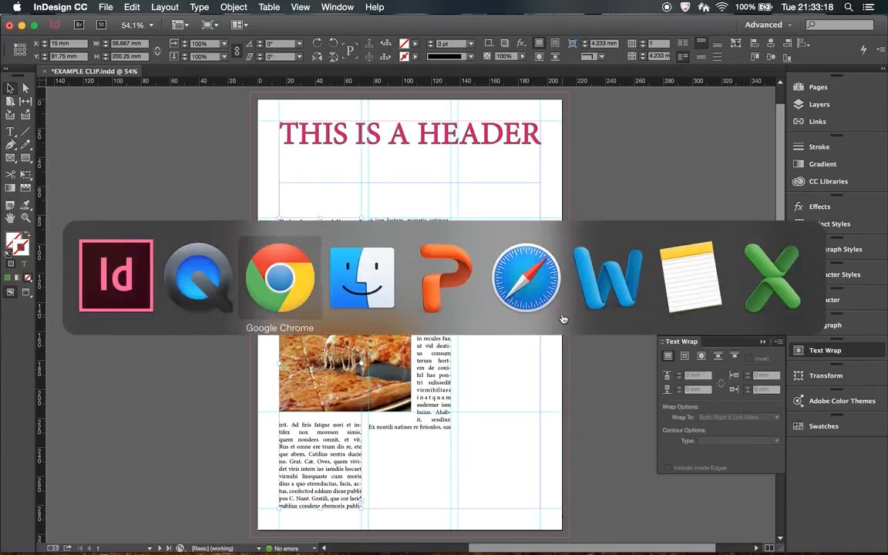
pyautogui.press('super+n')
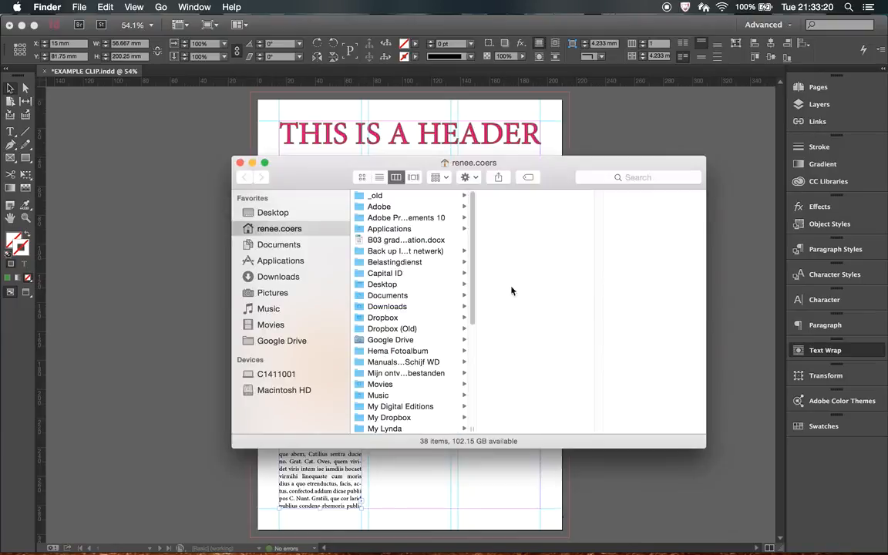
pyautogui.click(273, 212)
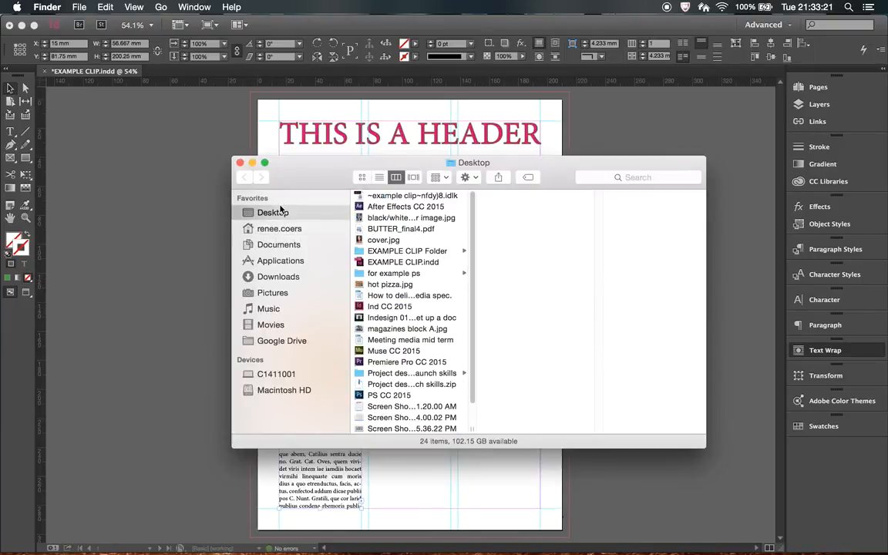
pyautogui.click(407, 251)
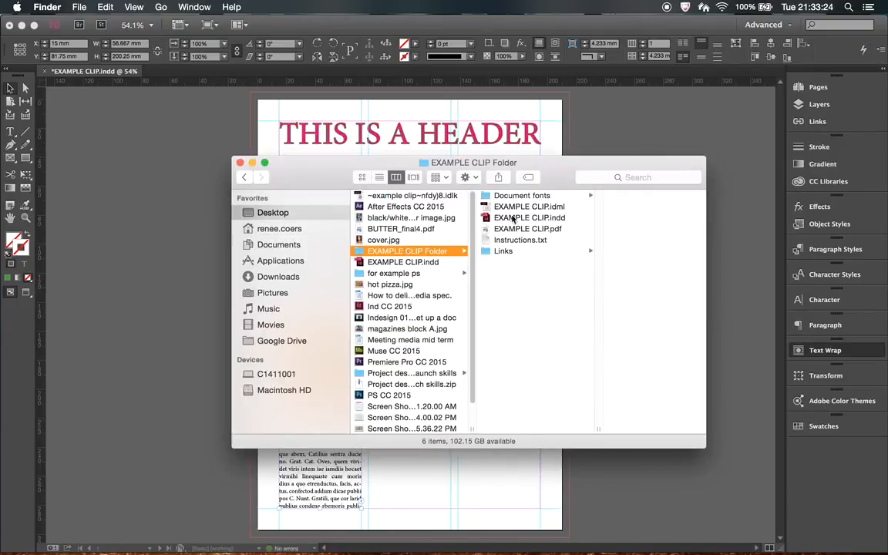
# Step: Inspect the packaged EXAMPLE CLIP.indd, the Document fonts folder and hot pizza.jpg in the Links folder, and close the Finder window
pyautogui.click(554, 218)
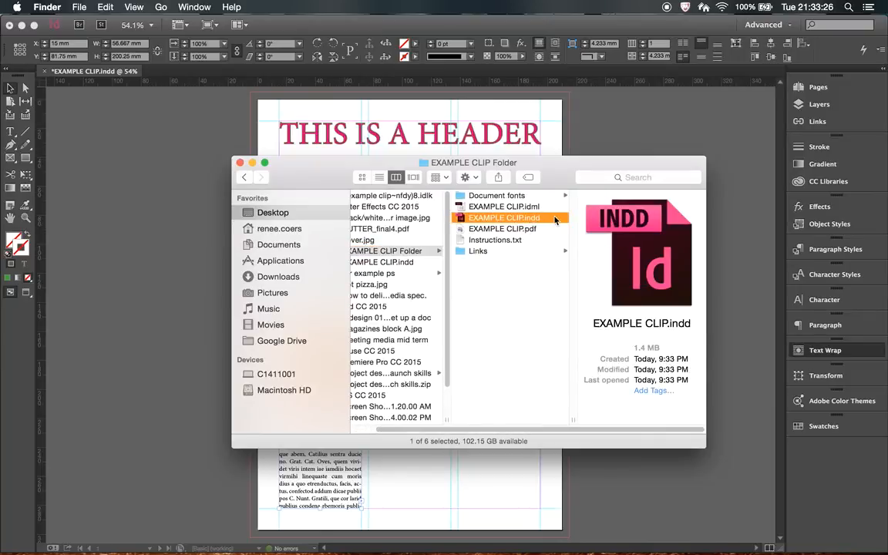
pyautogui.click(511, 196)
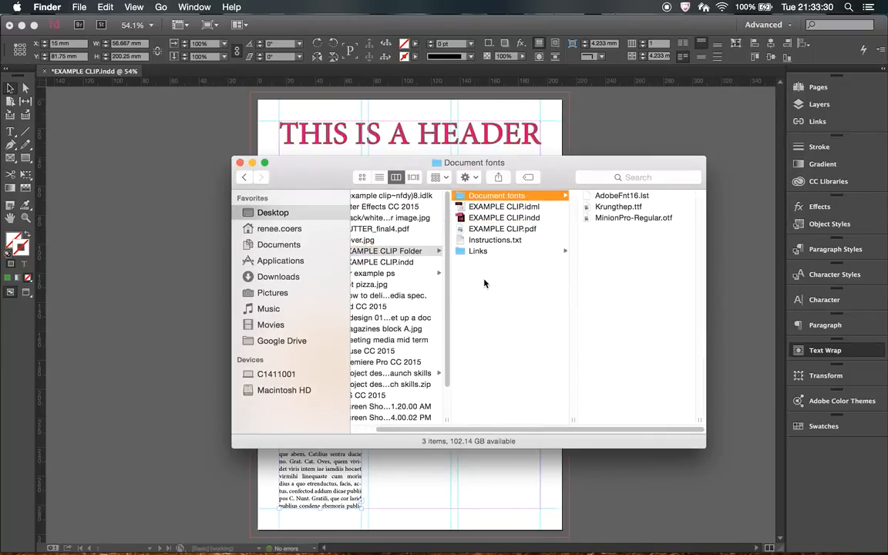
pyautogui.click(491, 250)
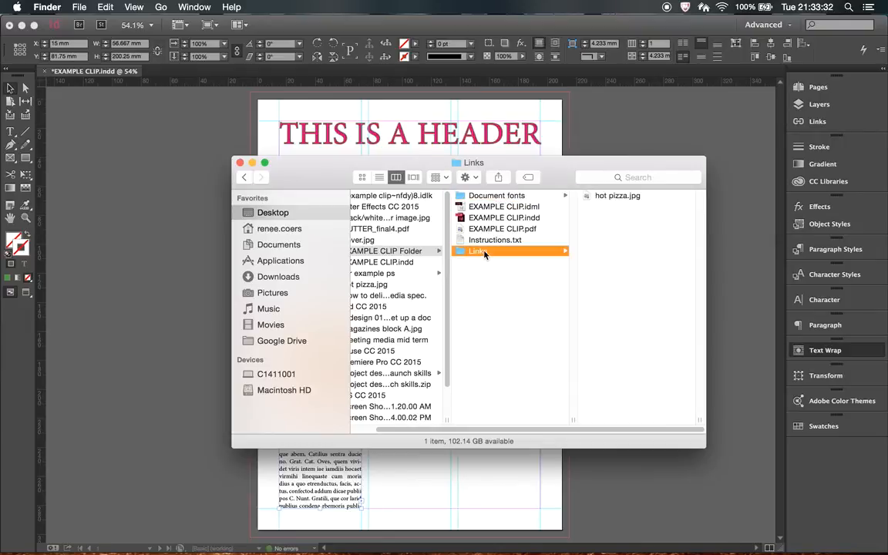
pyautogui.click(608, 197)
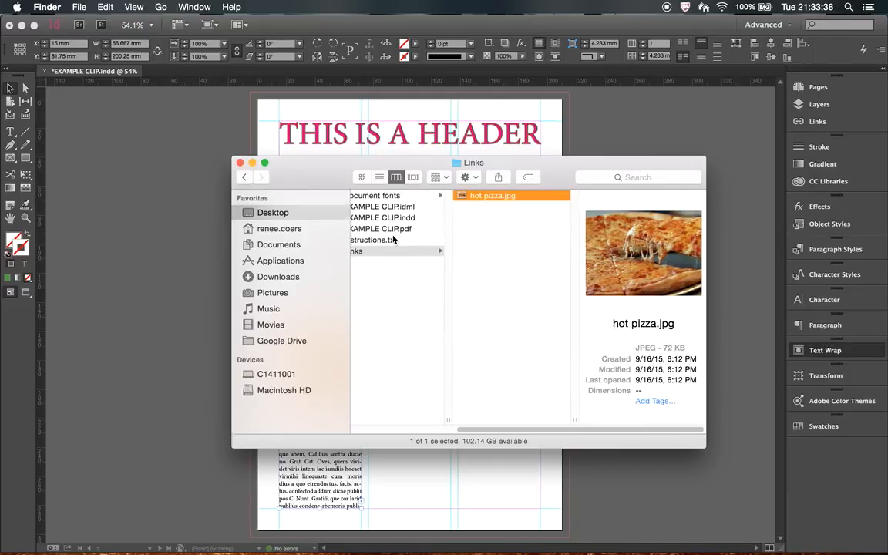
pyautogui.hscroll(-2, 390, 240)
pyautogui.hscroll(-5, 391, 240)
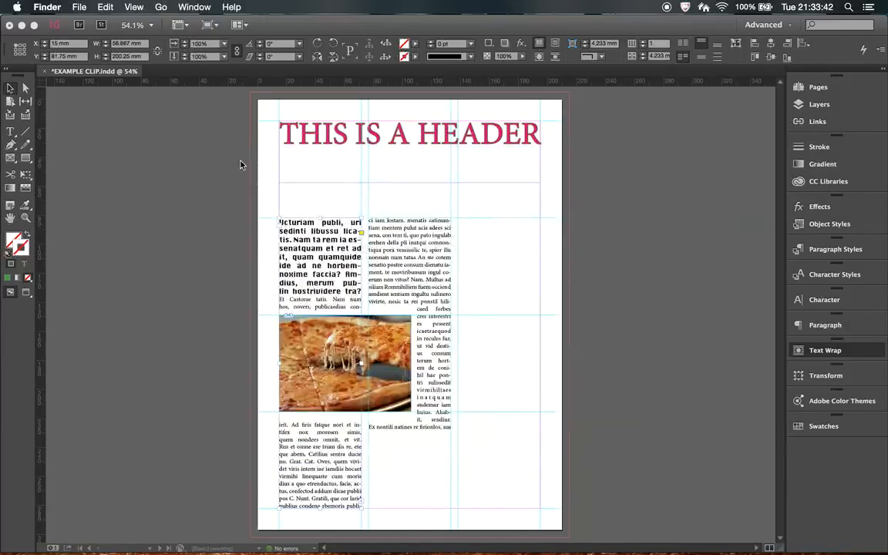
pyautogui.click(239, 163)
# Step: Return to InDesign, show the overview of the document's pages and deselect the first column's text frame
pyautogui.click(809, 89)
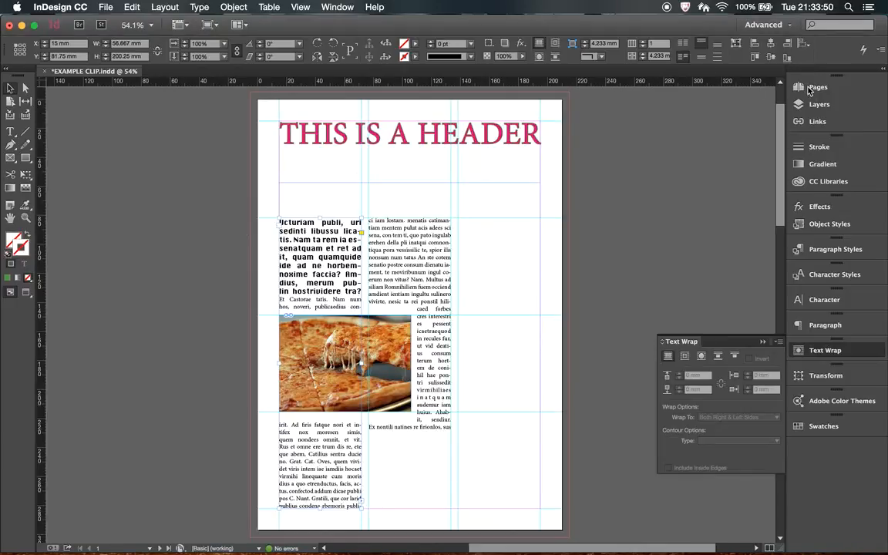
pyautogui.click(809, 90)
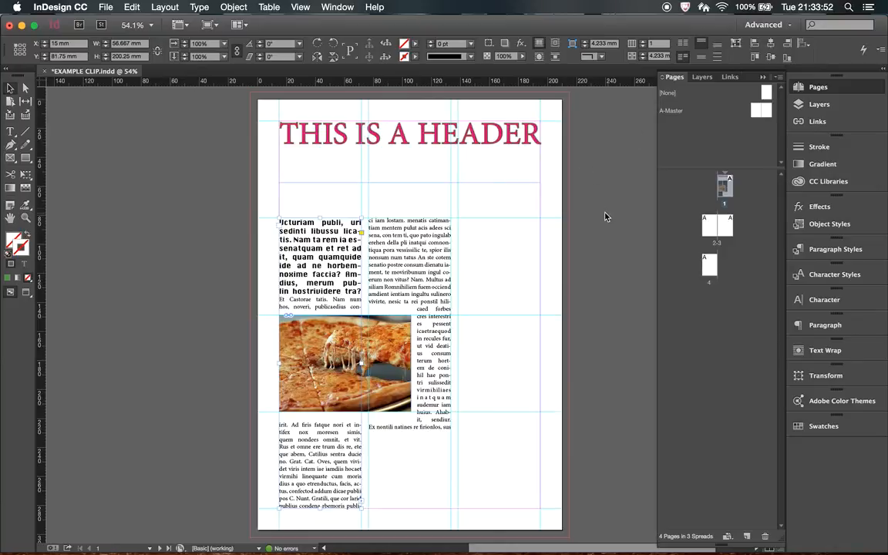
pyautogui.click(495, 385)
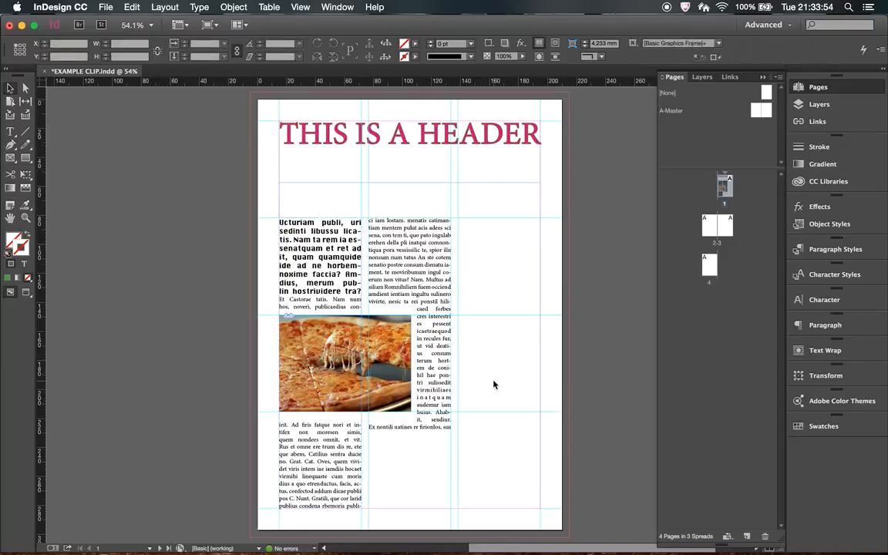